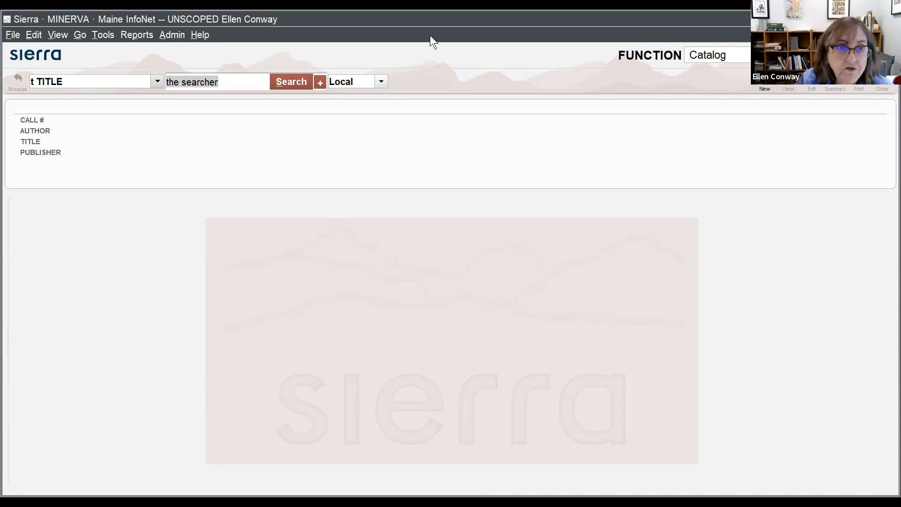
# - In the program settings, choose "Always prompt for template" for new bibliographic records and save the settings
pyautogui.click(174, 36)
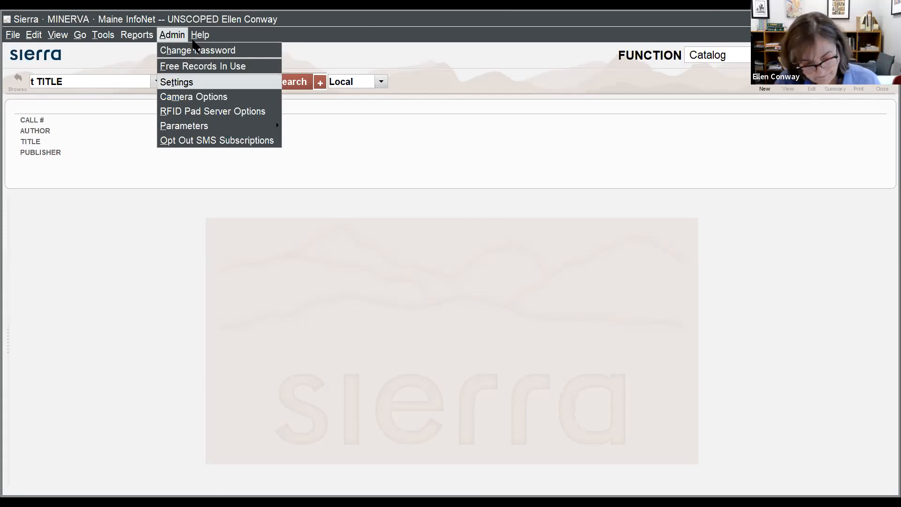
pyautogui.click(176, 88)
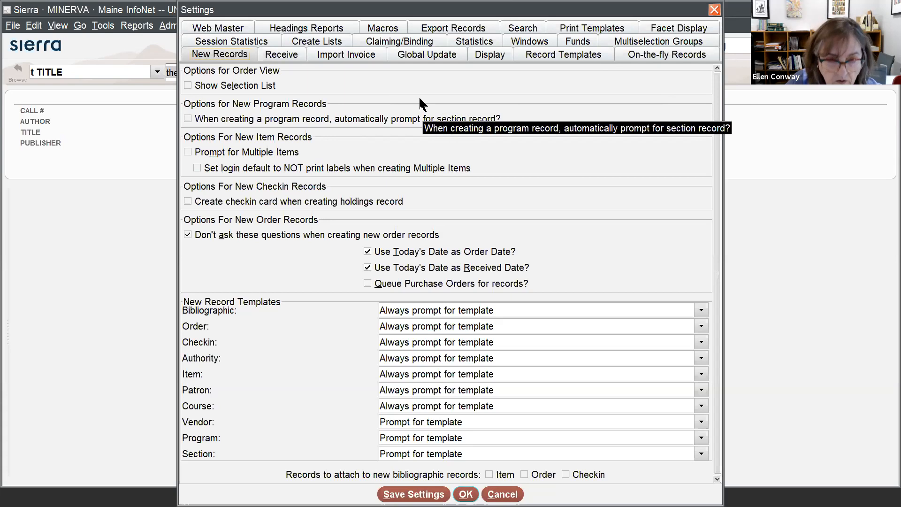
pyautogui.scroll(-1, 204, 117)
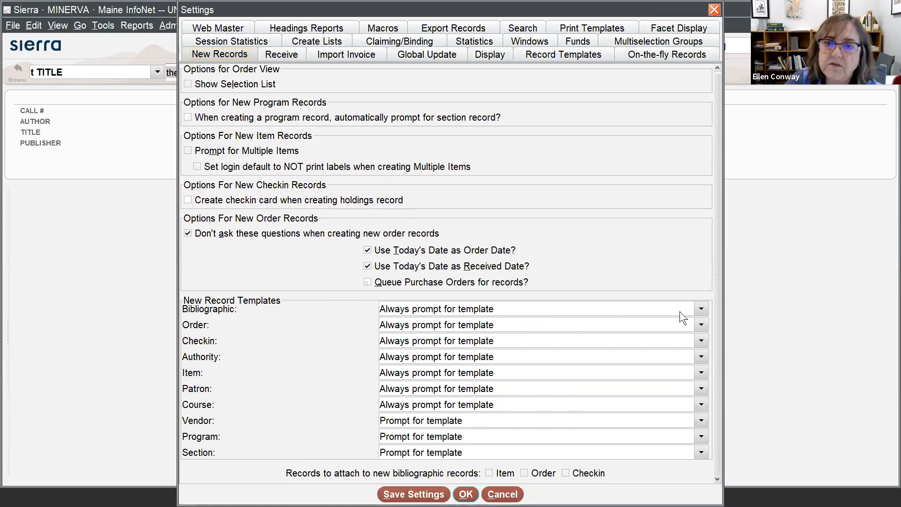
pyautogui.click(700, 309)
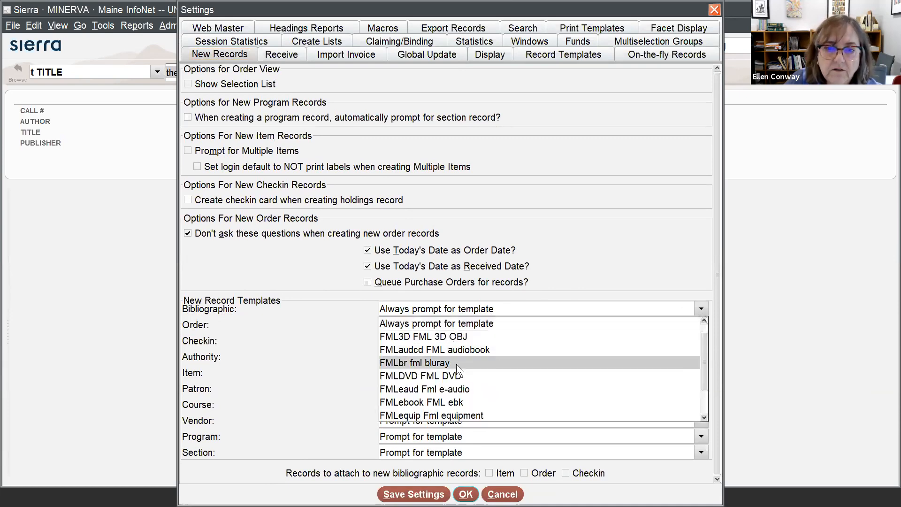
pyautogui.scroll(-1, 471, 391)
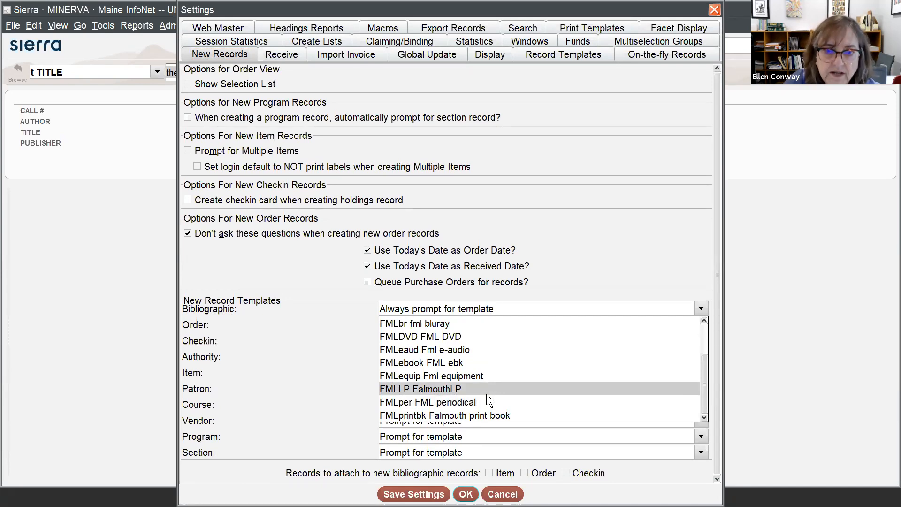
pyautogui.scroll(2, 459, 363)
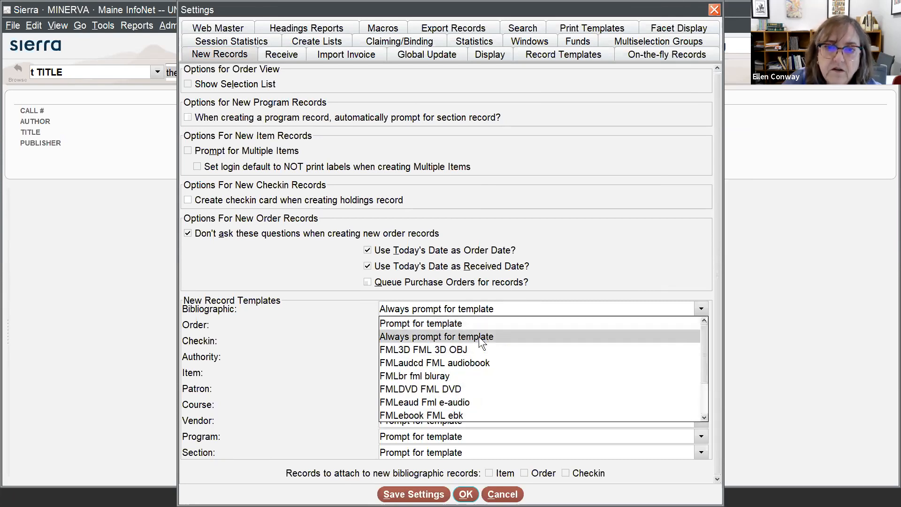
pyautogui.click(479, 337)
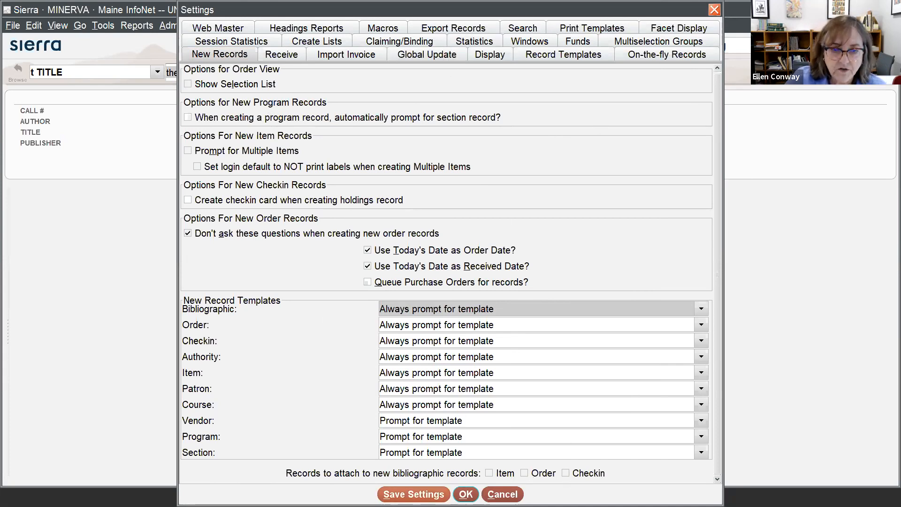
pyautogui.click(414, 494)
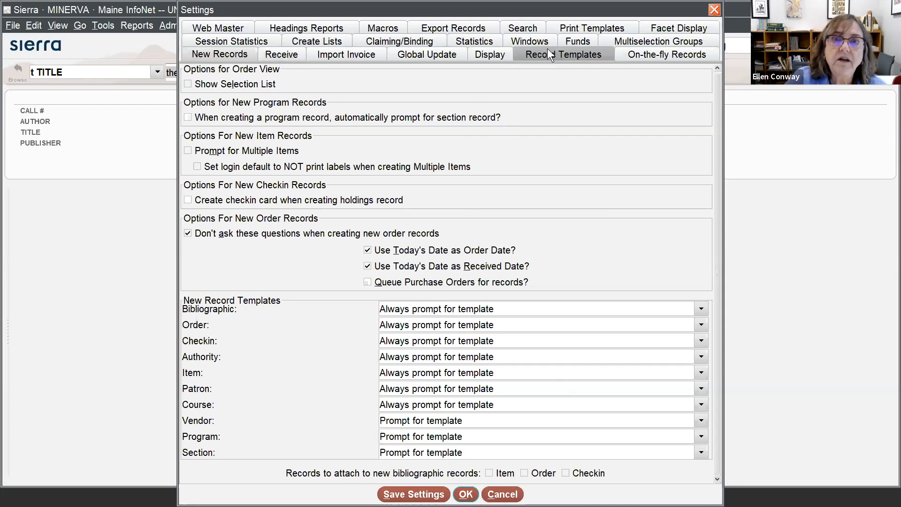
# - Bring up the record template settings and review the available record types, staying with BIBLIOGRAPHIC
pyautogui.click(599, 52)
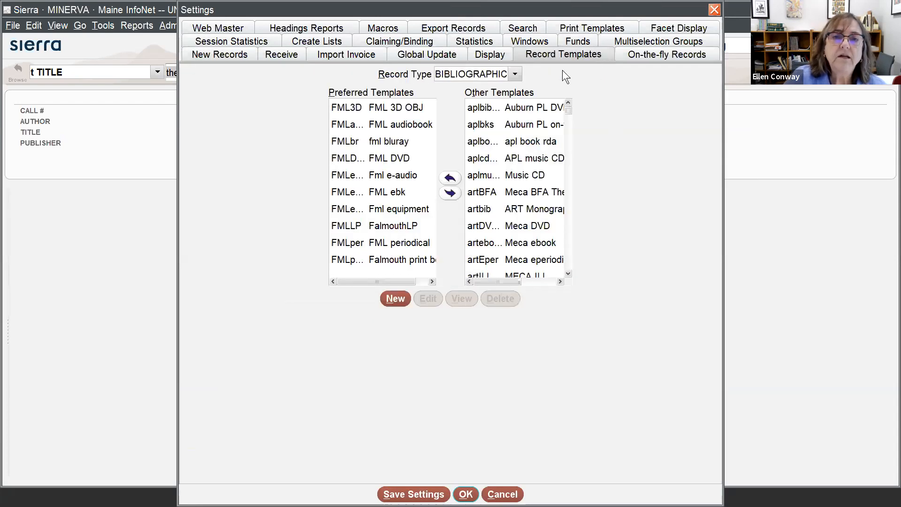
pyautogui.click(515, 75)
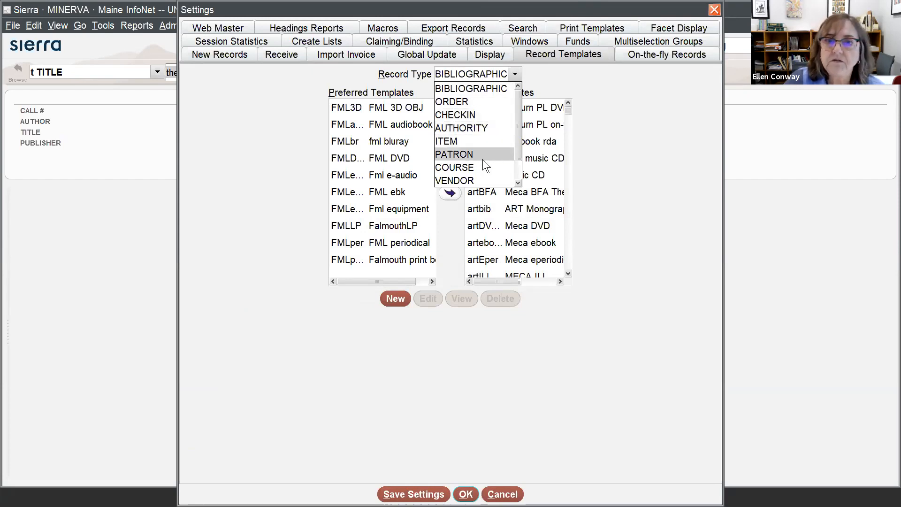
pyautogui.click(513, 74)
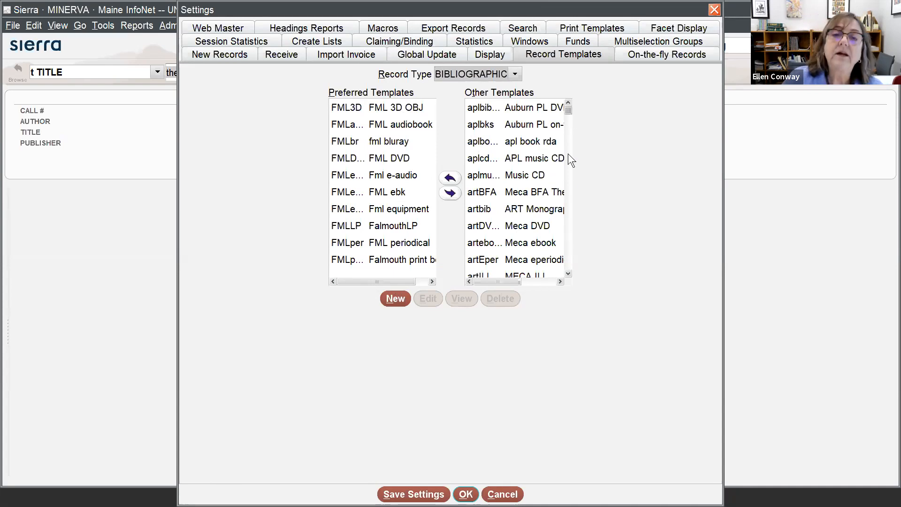
# - Find the GenPrint generic print book template among the other bibliographic templates, open it for editing and enlarge its window
pyautogui.scroll(-1, 509, 154)
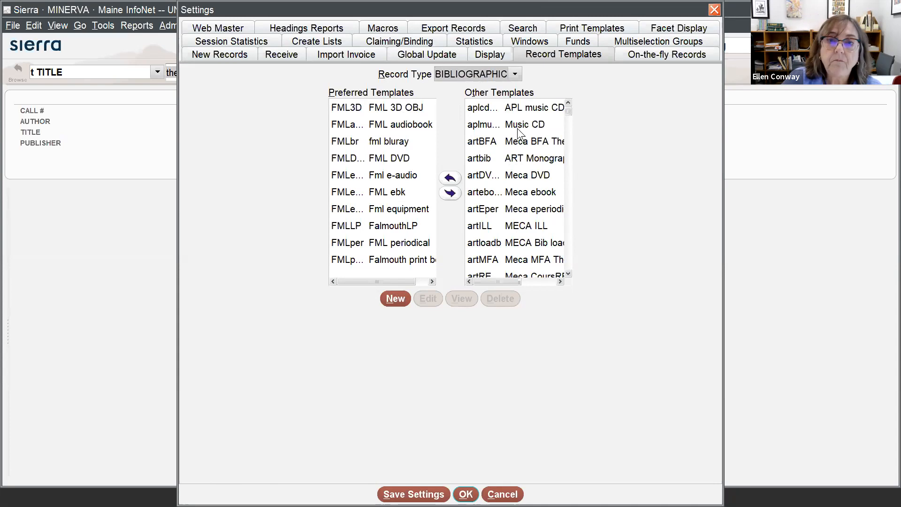
pyautogui.scroll(1, 521, 142)
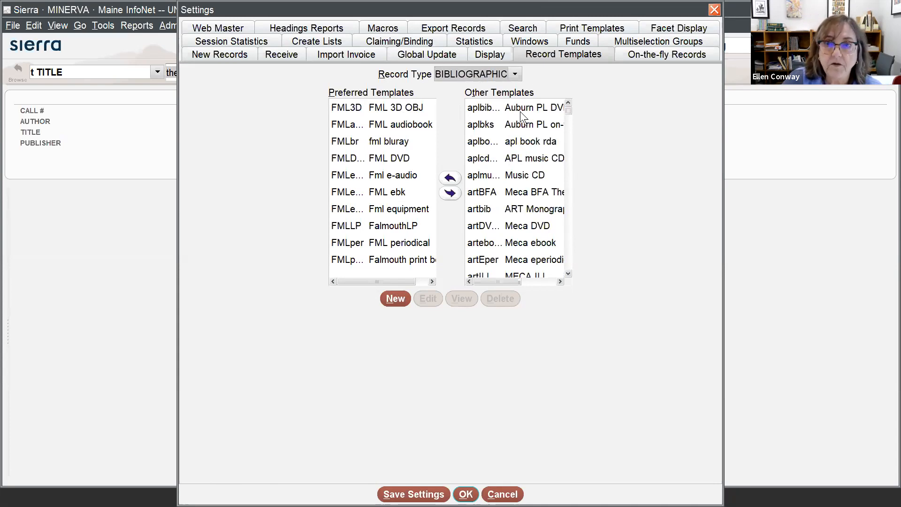
pyautogui.scroll(-2, 525, 131)
pyautogui.scroll(-3, 526, 141)
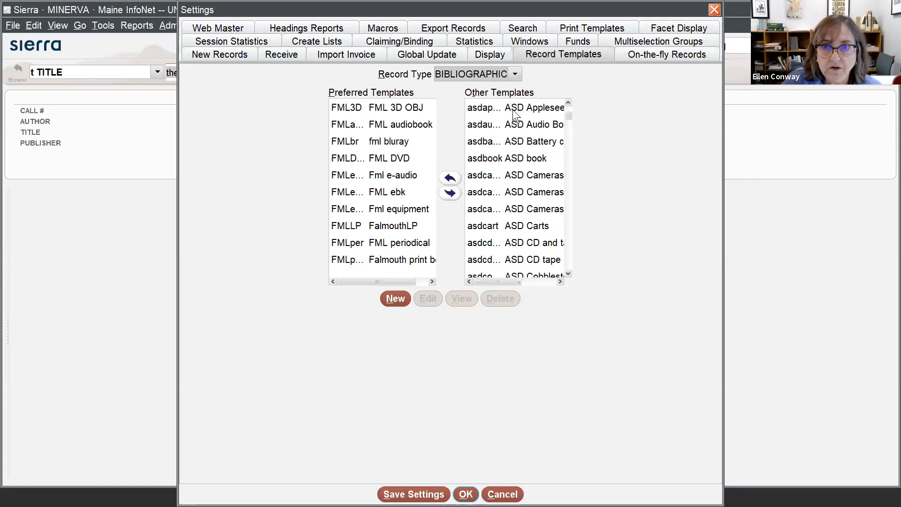
pyautogui.scroll(-10, 510, 145)
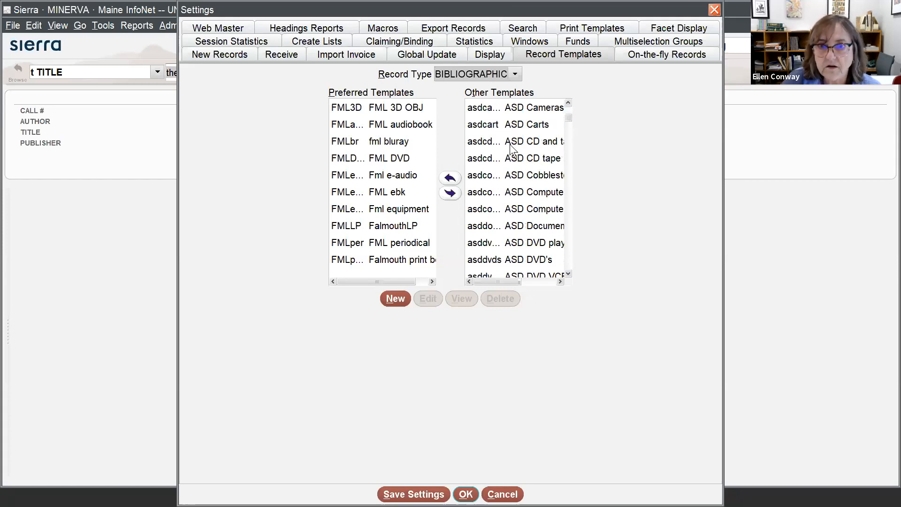
pyautogui.scroll(-15, 511, 150)
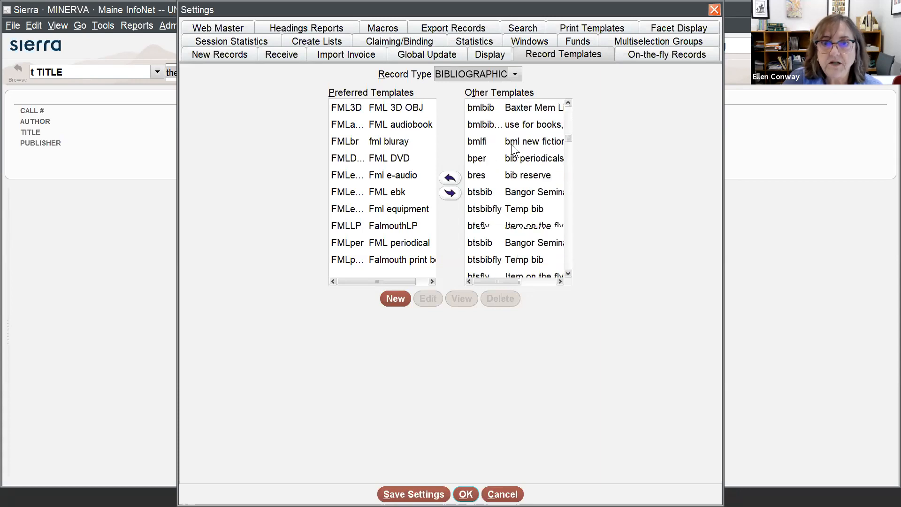
pyautogui.scroll(-1, 504, 164)
pyautogui.scroll(2, 504, 164)
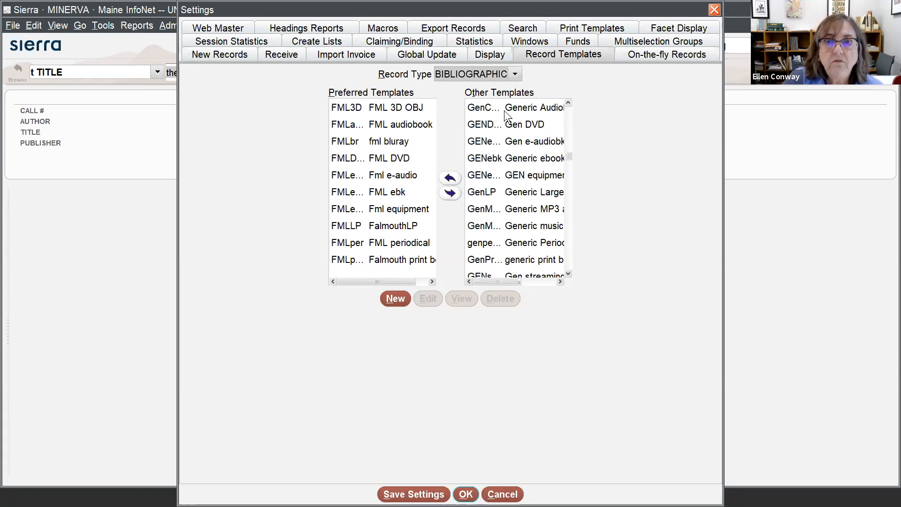
pyautogui.scroll(1, 515, 136)
pyautogui.scroll(1, 512, 136)
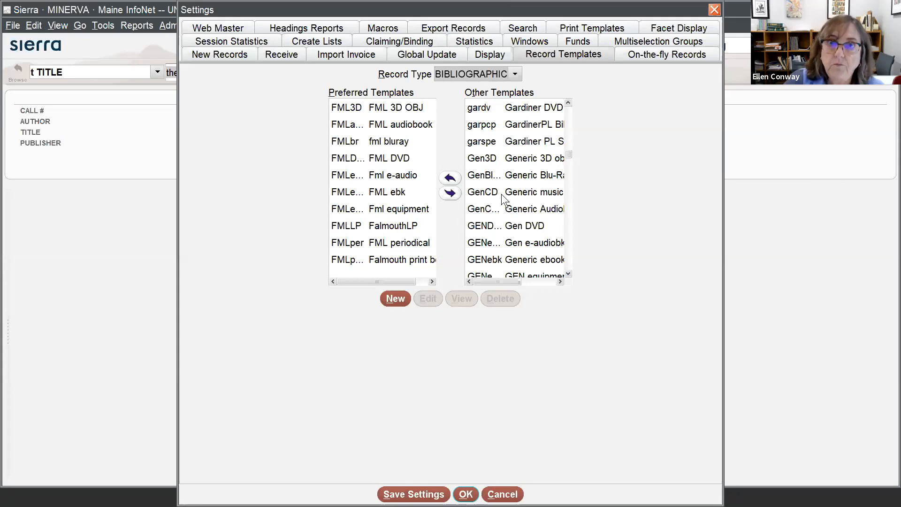
pyautogui.scroll(-1, 516, 164)
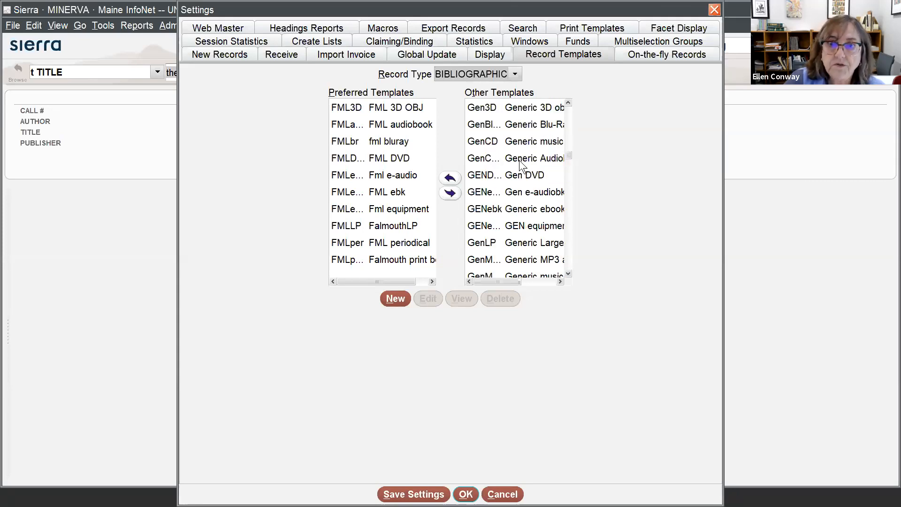
pyautogui.scroll(-1, 515, 179)
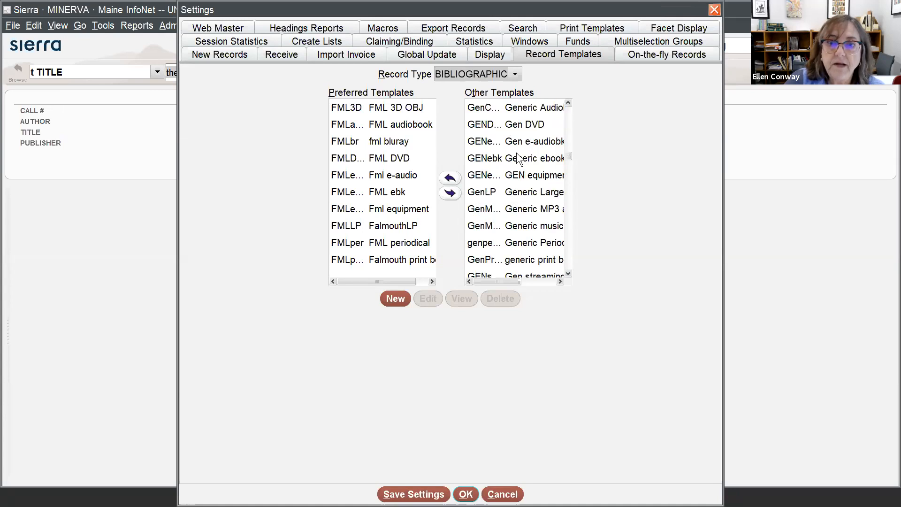
pyautogui.scroll(-1, 525, 169)
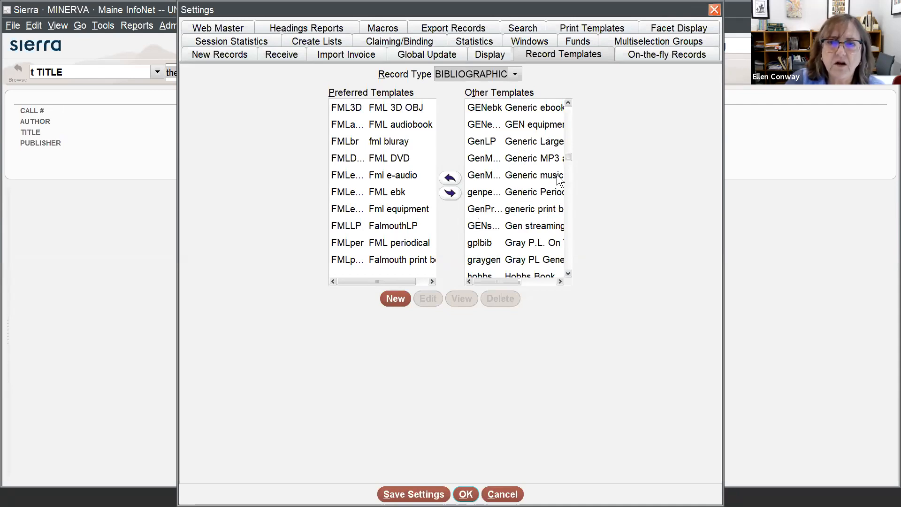
pyautogui.moveTo(513, 276)
pyautogui.mouseDown()
pyautogui.moveTo(557, 280)
pyautogui.moveTo(499, 281)
pyautogui.mouseUp()
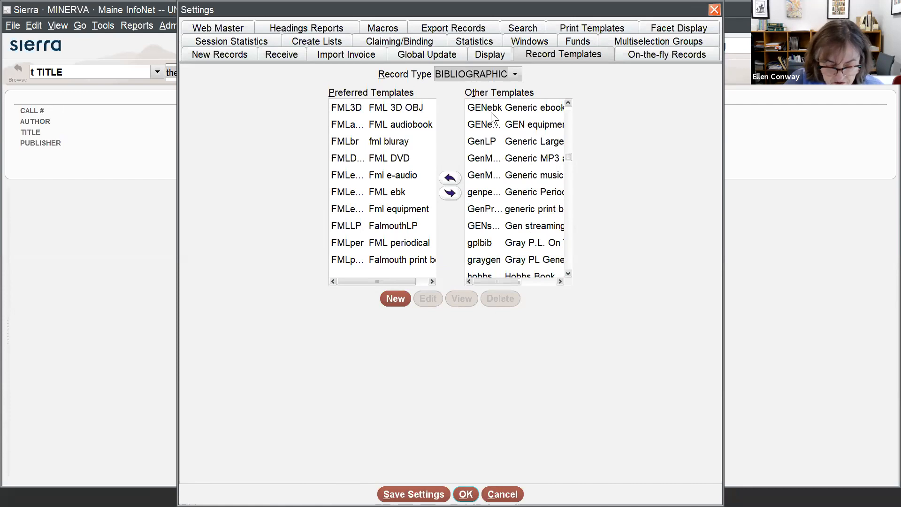
pyautogui.click(514, 210)
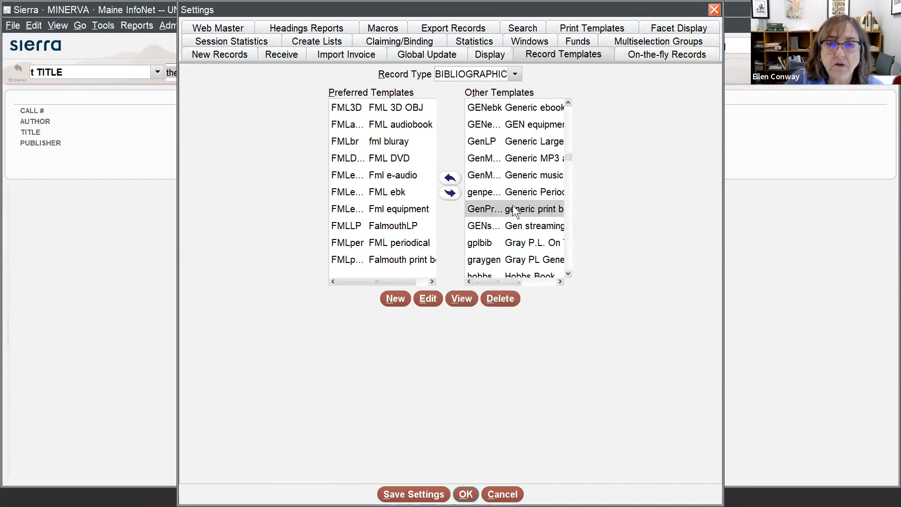
pyautogui.click(428, 301)
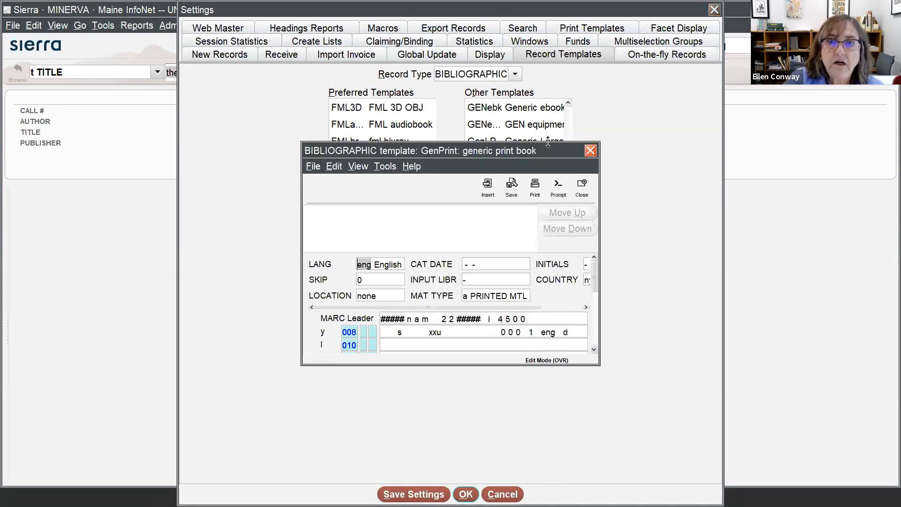
pyautogui.moveTo(599, 140); pyautogui.dragTo(696, 55)
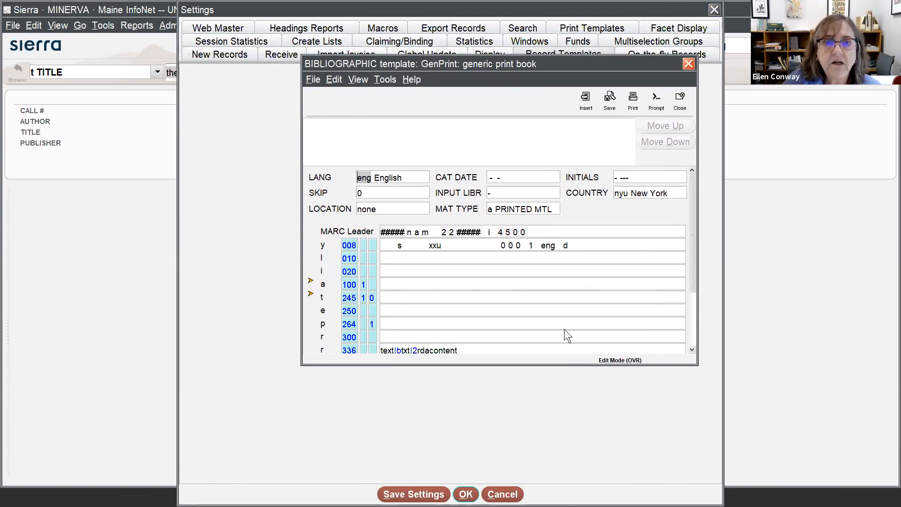
# - Copy the GenPrint template to a new one with code FMLPR and description "FML print book"
pyautogui.click(335, 78)
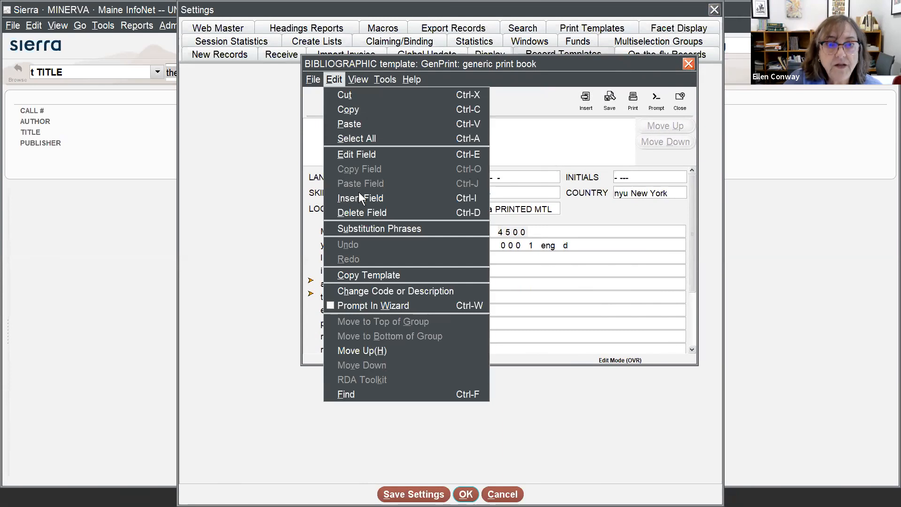
pyautogui.click(375, 276)
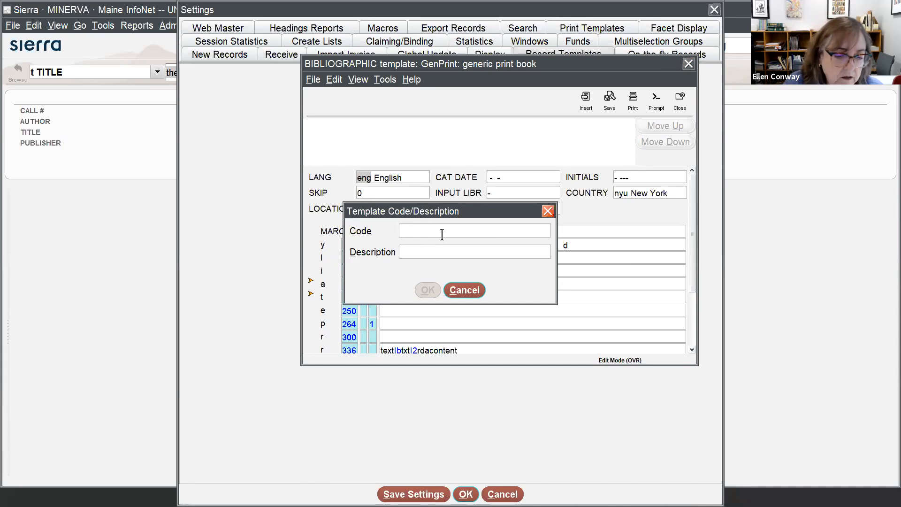
pyautogui.write('FML')
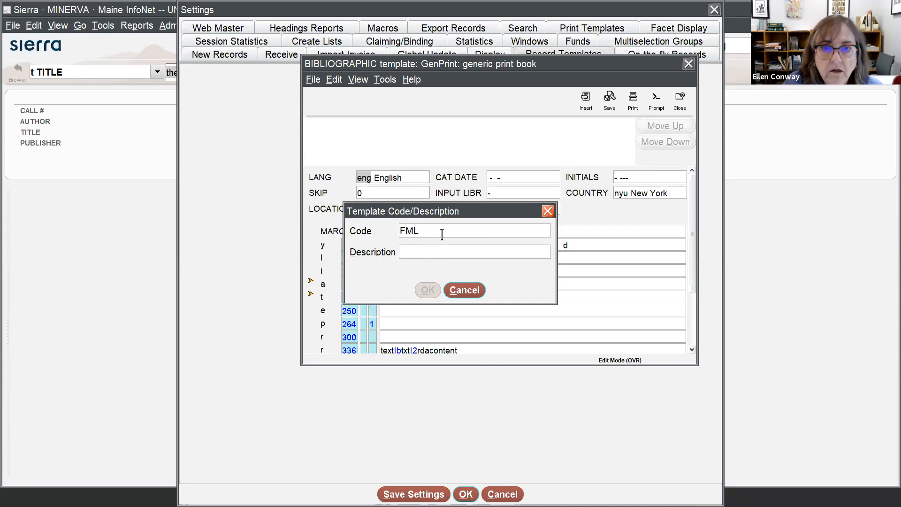
pyautogui.write('PR')
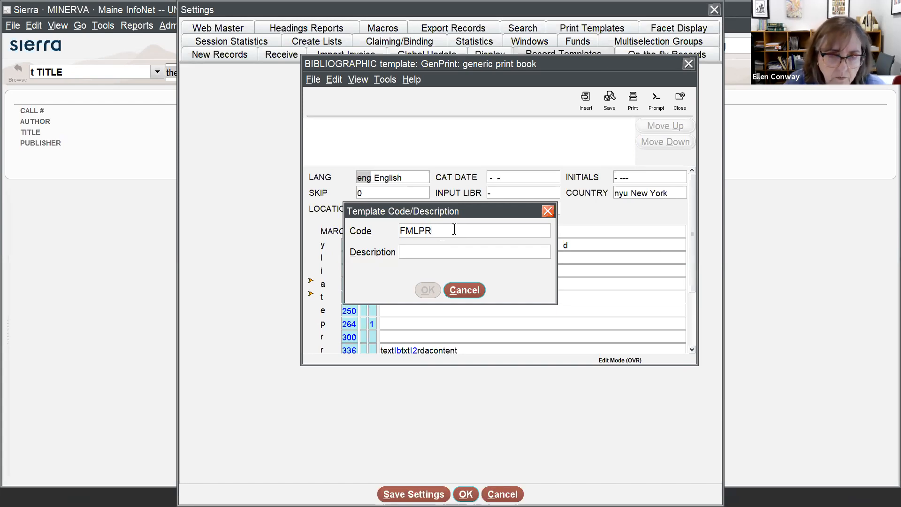
pyautogui.press('Tab')
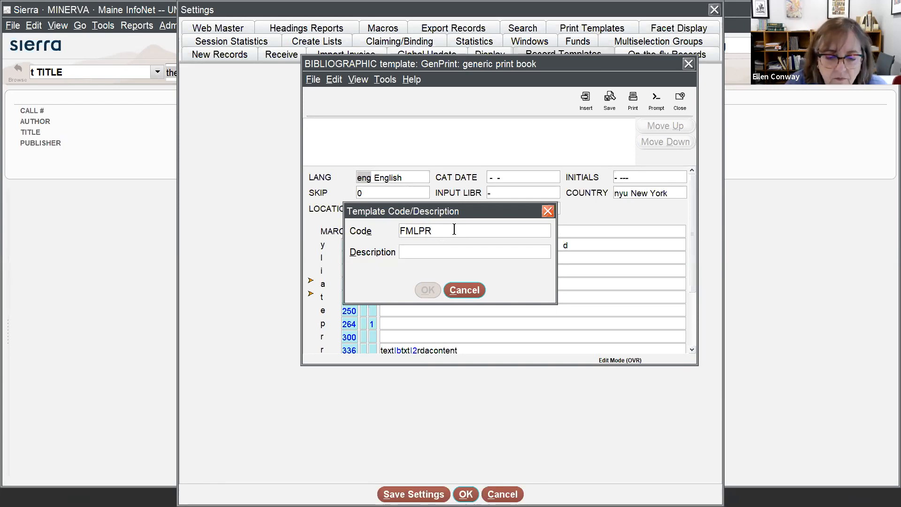
pyautogui.write('F')
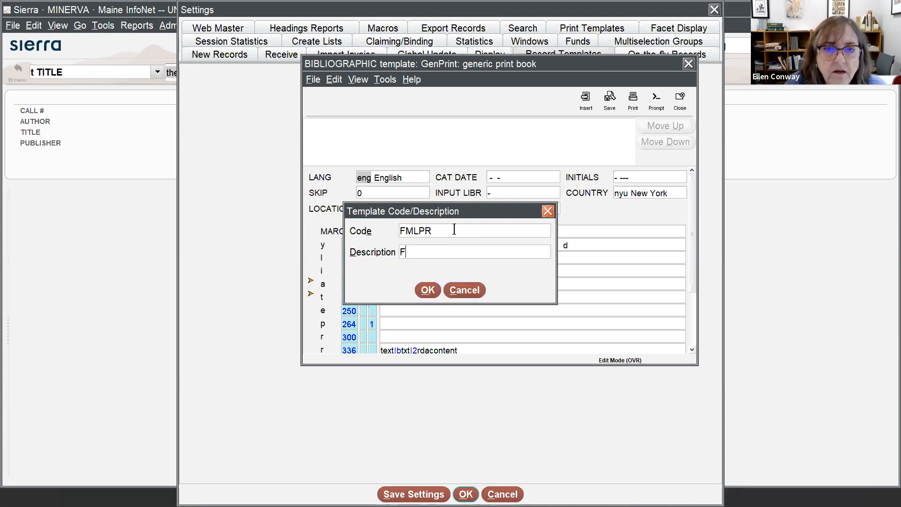
pyautogui.write('ML print book')
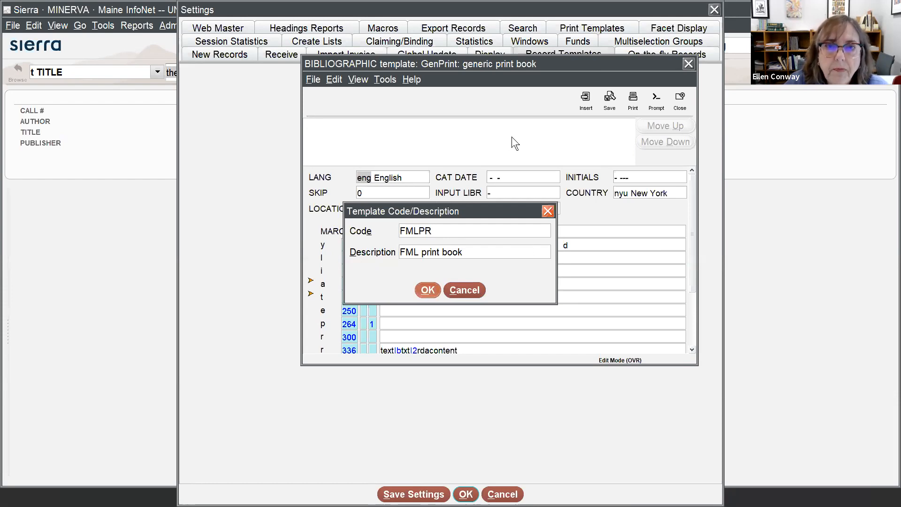
# - Enlarge the FMLPR template window until its MARC fields from 008 through 655 fit in it
pyautogui.moveTo(528, 148); pyautogui.dragTo(559, 110)
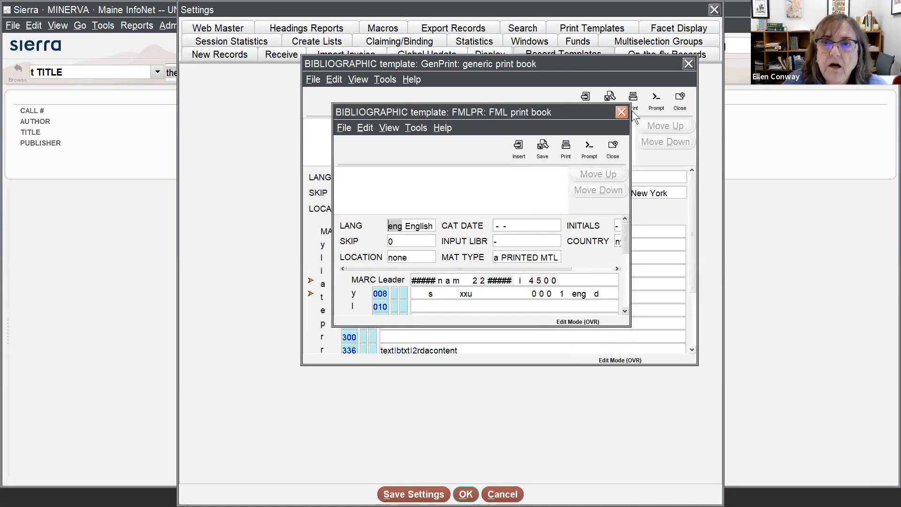
pyautogui.moveTo(628, 104); pyautogui.dragTo(693, 64)
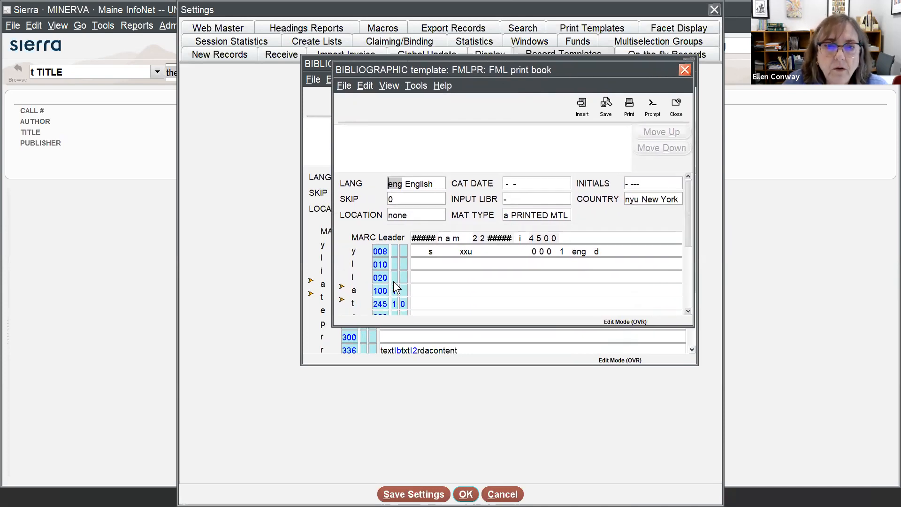
pyautogui.moveTo(334, 323); pyautogui.dragTo(254, 456)
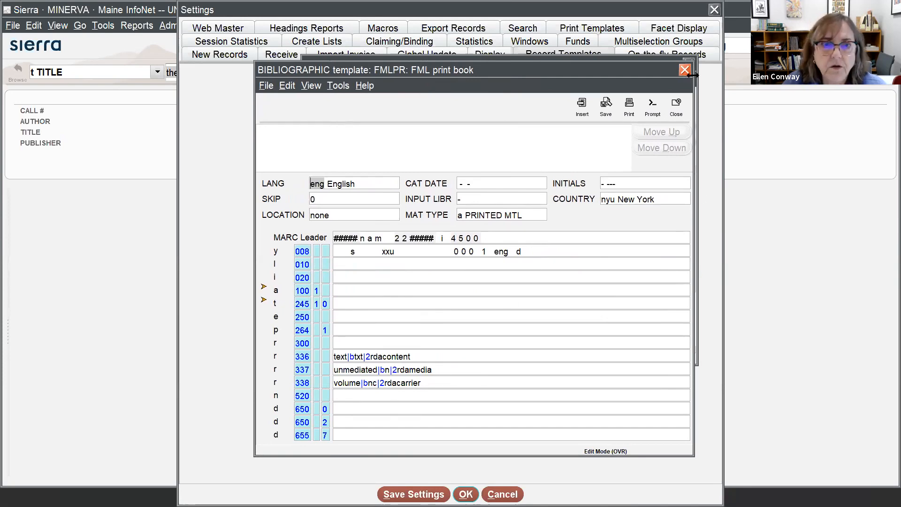
# - Set the FMLPR template's location to fml Falmouth Memorial Library, save it, and close both it and the GenPrint template
pyautogui.click(322, 215)
pyautogui.write('fml  Falmouth Memorial Library')
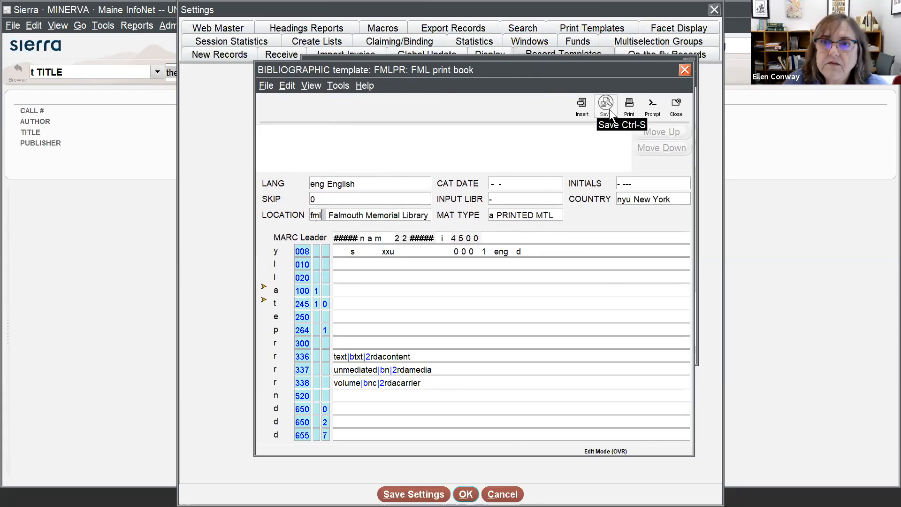
pyautogui.click(676, 106)
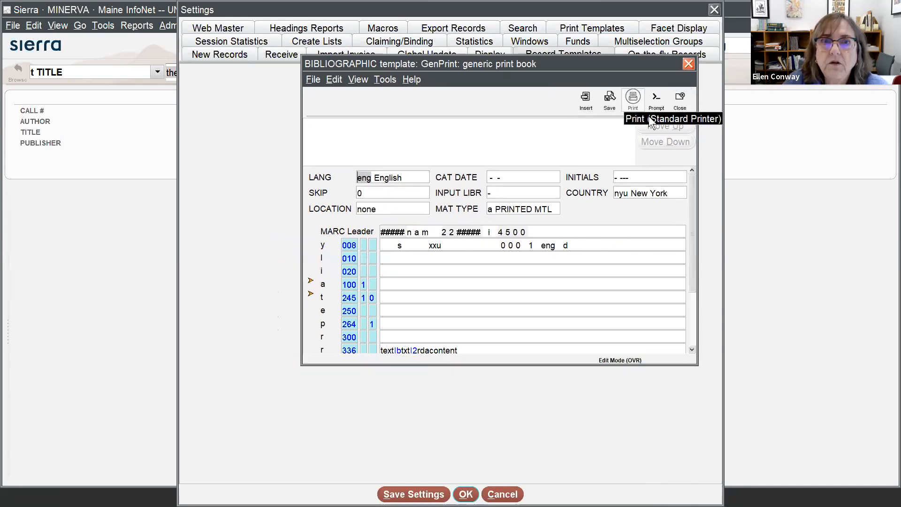
pyautogui.click(682, 97)
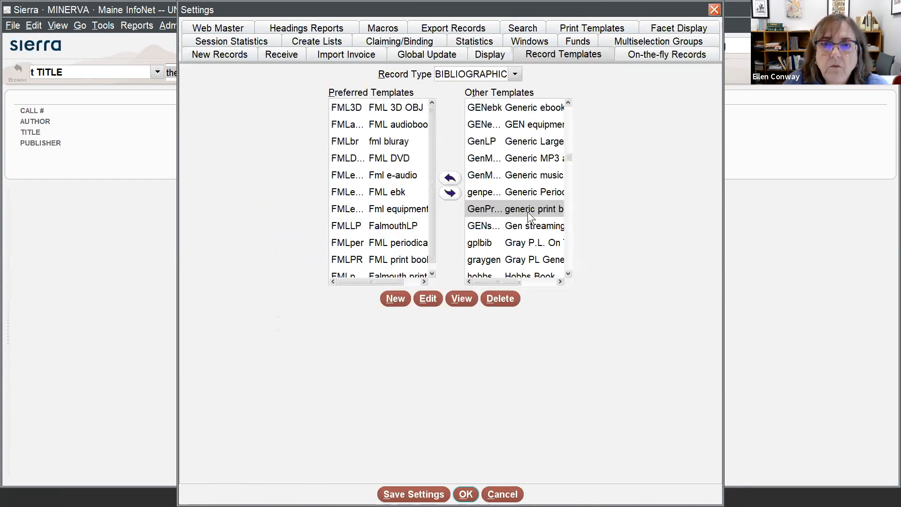
# - Look through the preferred and other bibliographic template lists, including the generic templates and other libraries' templates
pyautogui.scroll(2, 527, 212)
pyautogui.scroll(3, 529, 213)
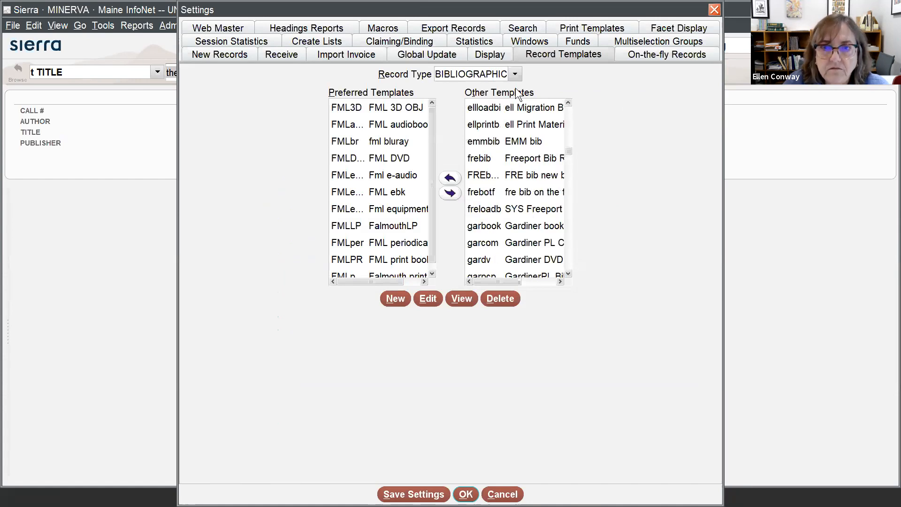
pyautogui.scroll(-15, 516, 197)
pyautogui.scroll(-10, 516, 202)
pyautogui.scroll(-1, 367, 218)
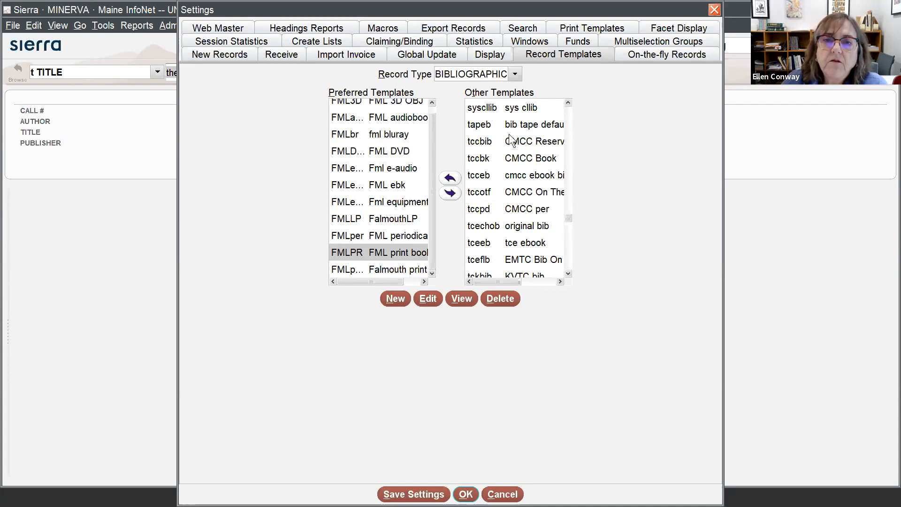
pyautogui.scroll(15, 533, 176)
pyautogui.scroll(15, 532, 176)
pyautogui.scroll(15, 533, 178)
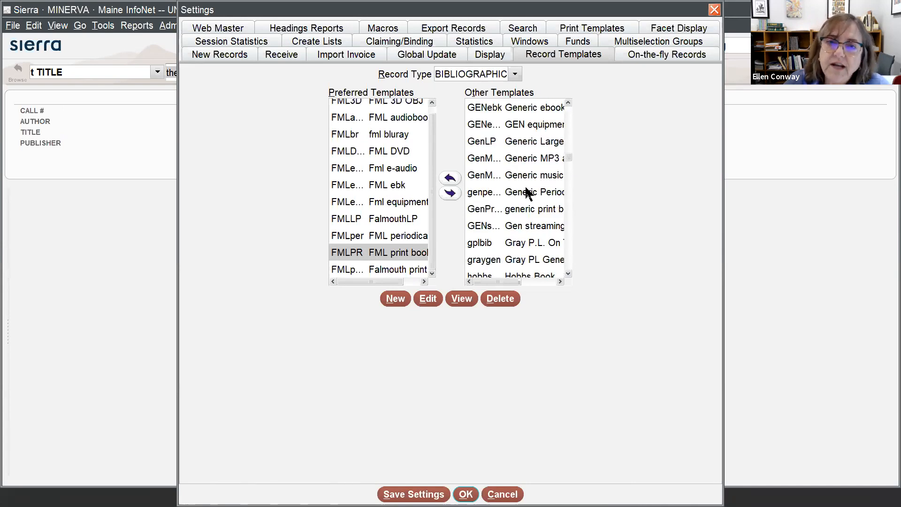
# - Open the GenBluRay template to review its copy option, close it without copying, and accept the settings
pyautogui.scroll(2, 526, 193)
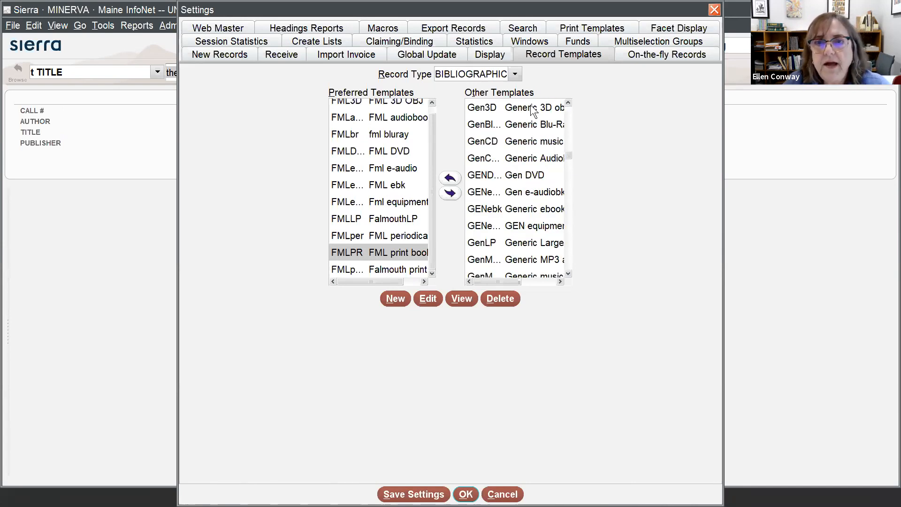
pyautogui.click(536, 124)
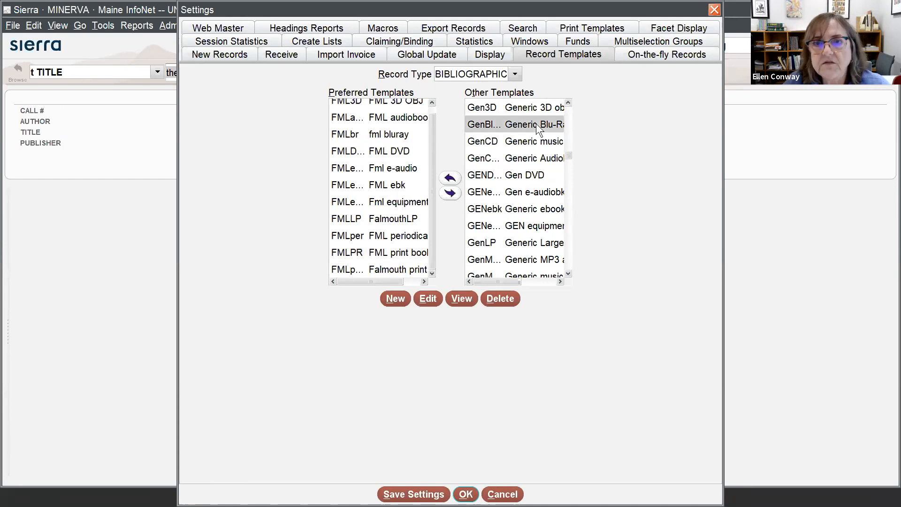
pyautogui.click(428, 299)
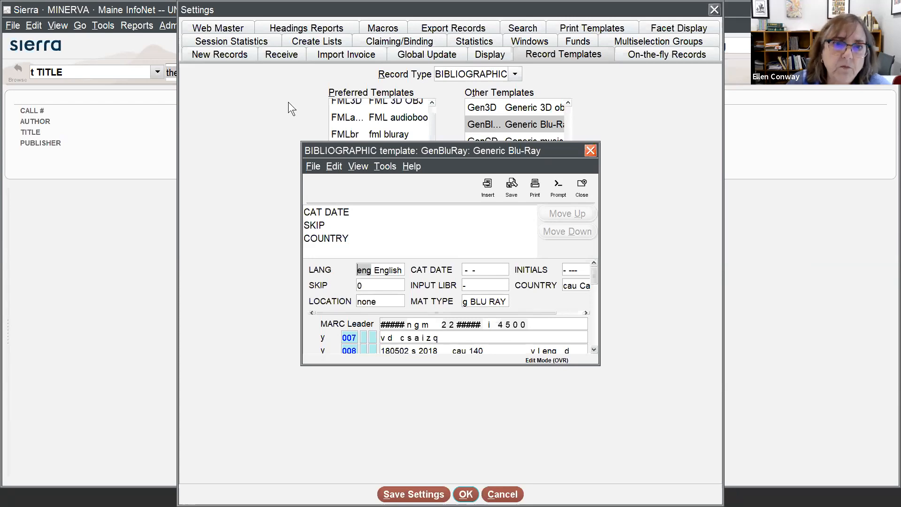
pyautogui.click(333, 165)
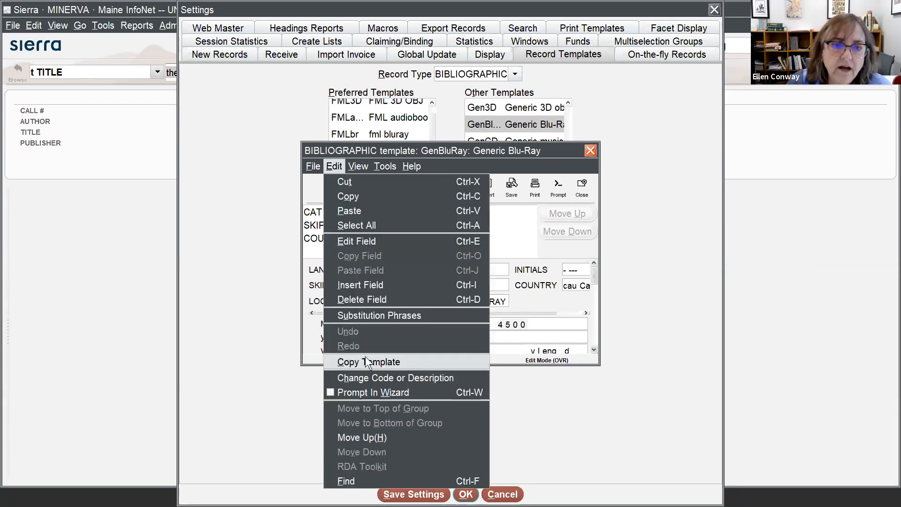
pyautogui.click(590, 151)
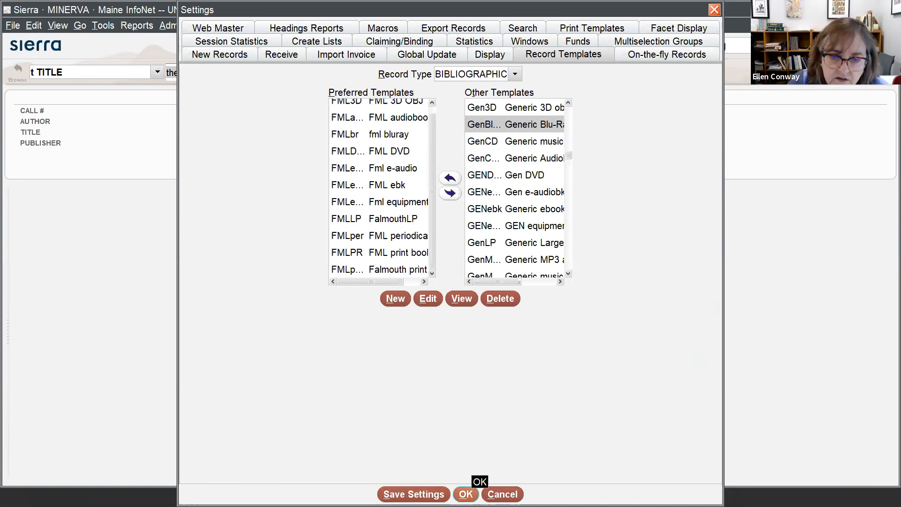
pyautogui.click(465, 494)
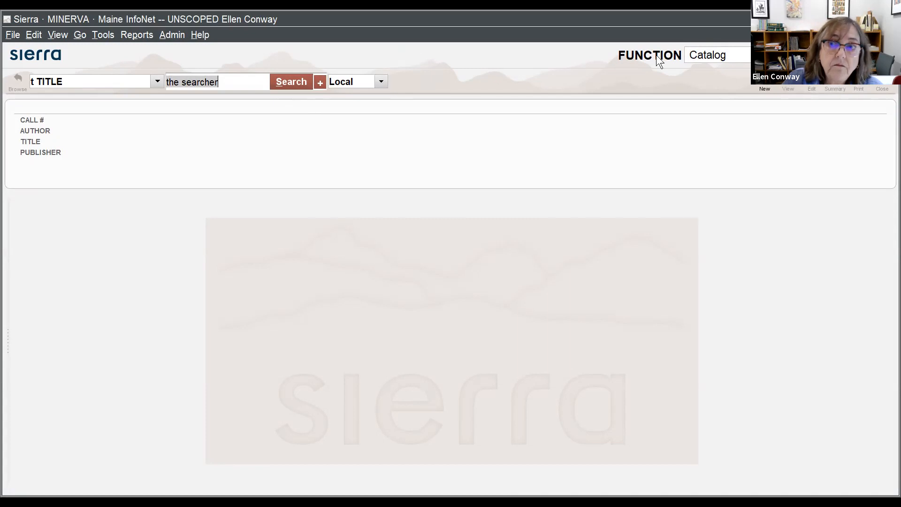
# - Start a new bibliographic record to review the FML templates offered, and cancel without choosing one
pyautogui.click(764, 87)
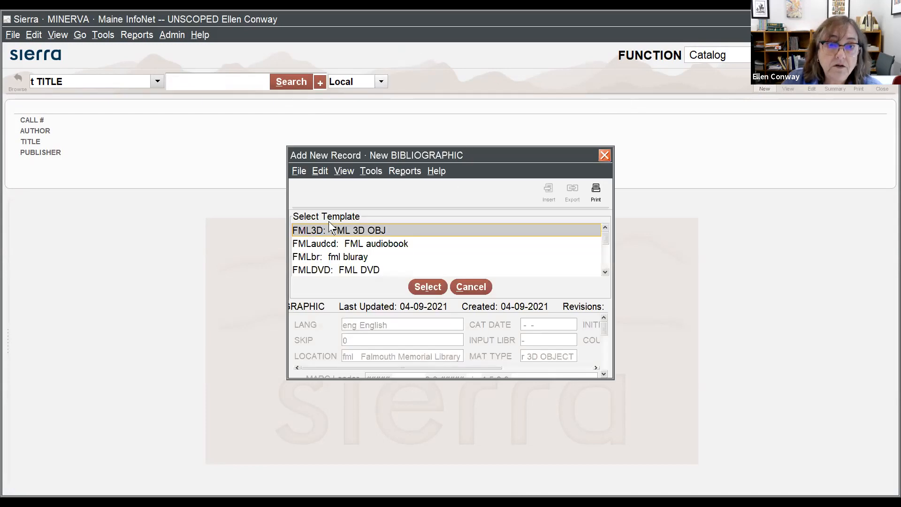
pyautogui.scroll(-3, 359, 241)
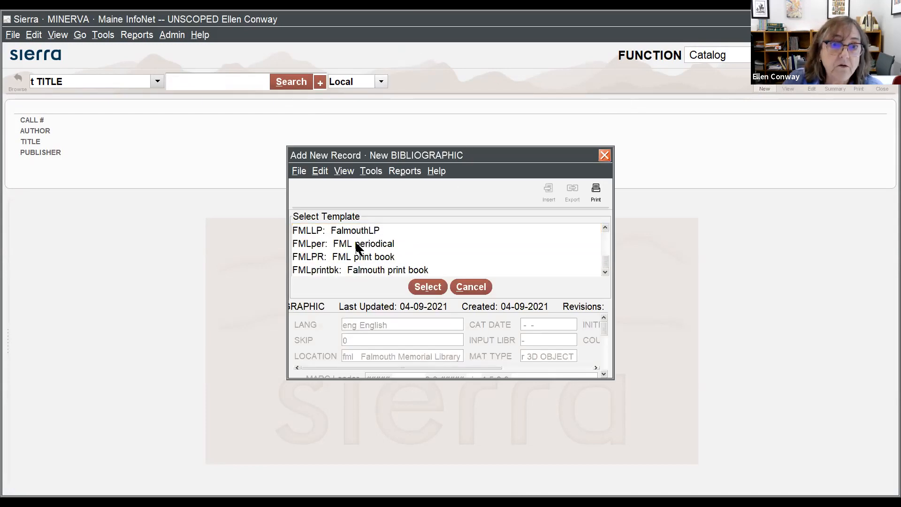
pyautogui.scroll(3, 349, 266)
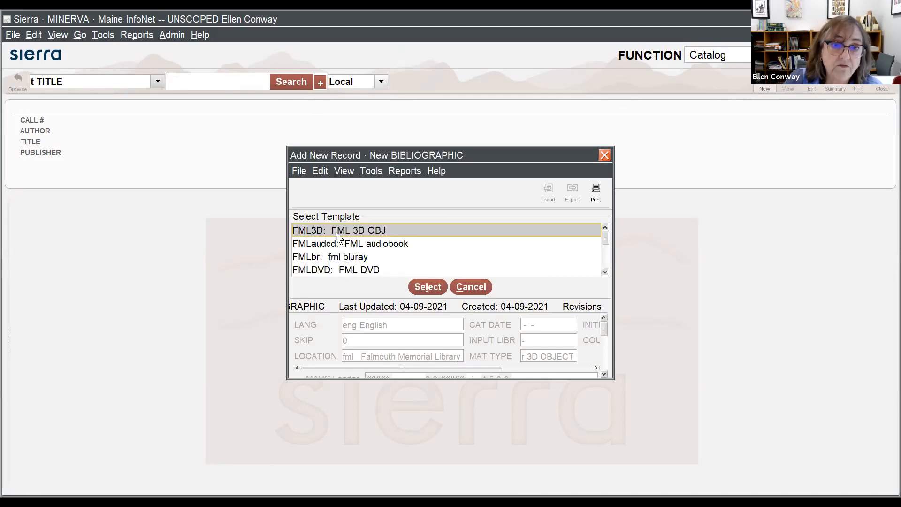
pyautogui.scroll(-3, 331, 230)
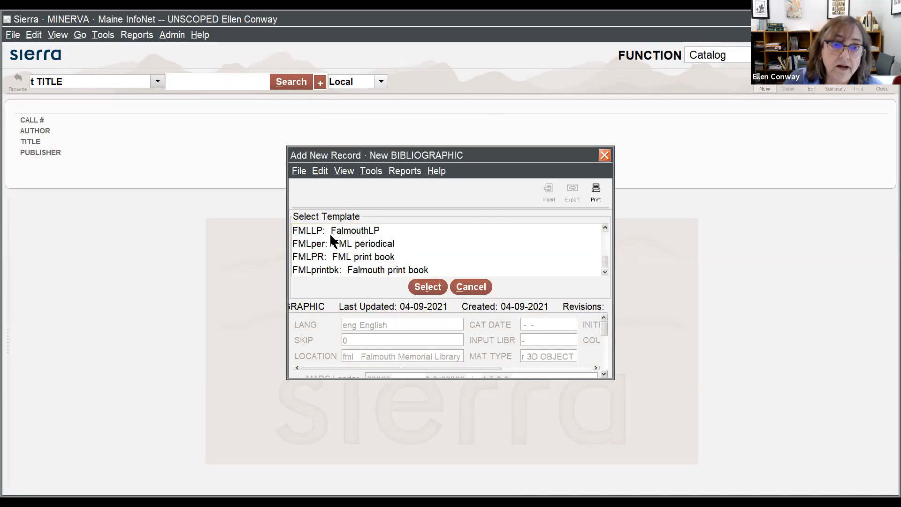
pyautogui.click(470, 287)
pyautogui.click(432, 308)
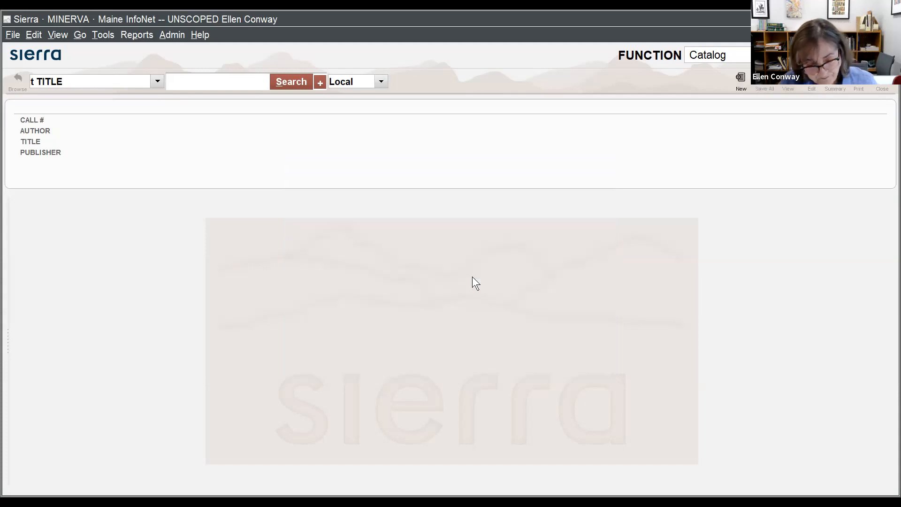
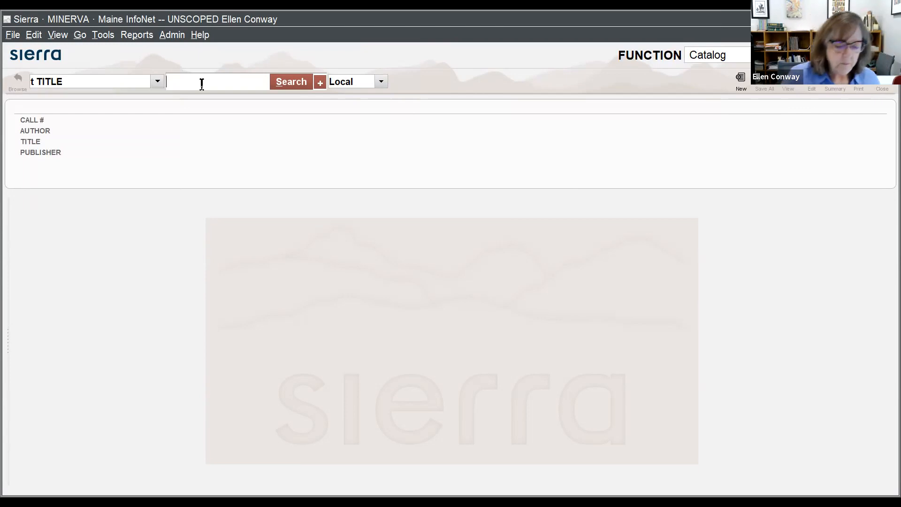
# - Search the local catalog by title for "the searcher"
pyautogui.click(202, 84)
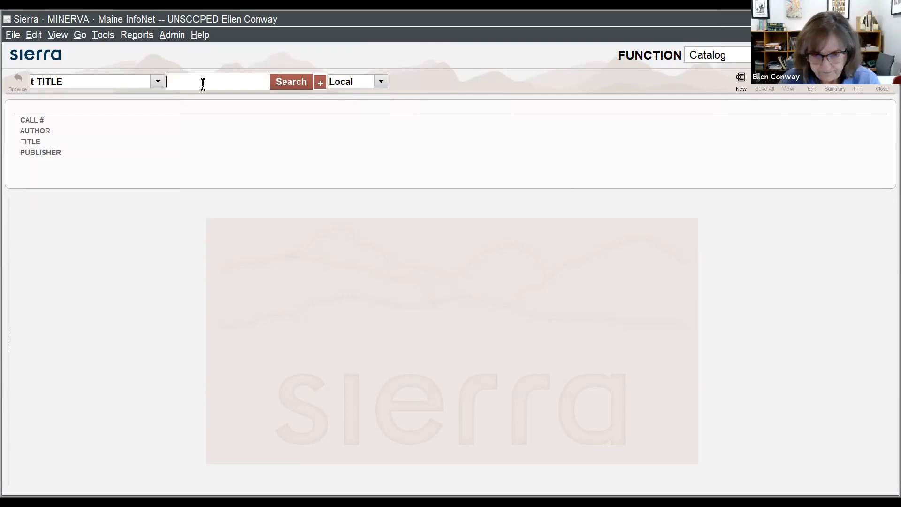
pyautogui.write('the searcher')
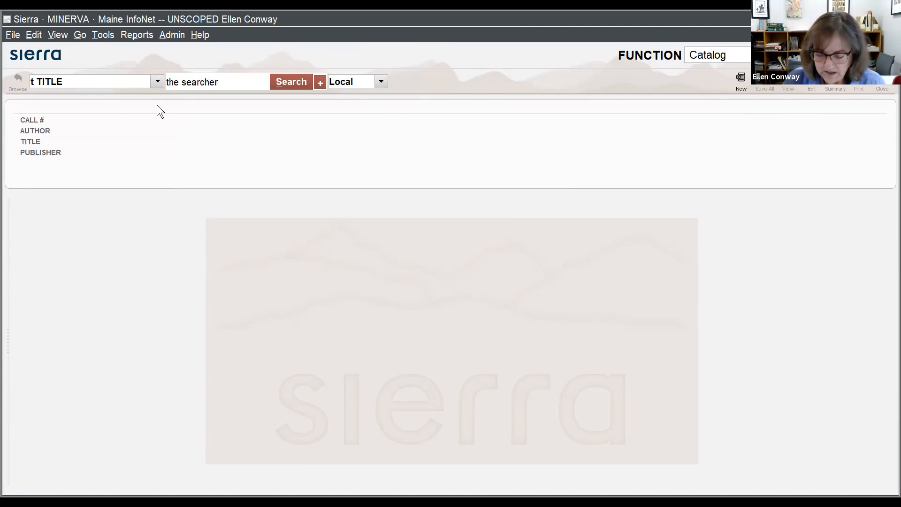
pyautogui.press('Return')
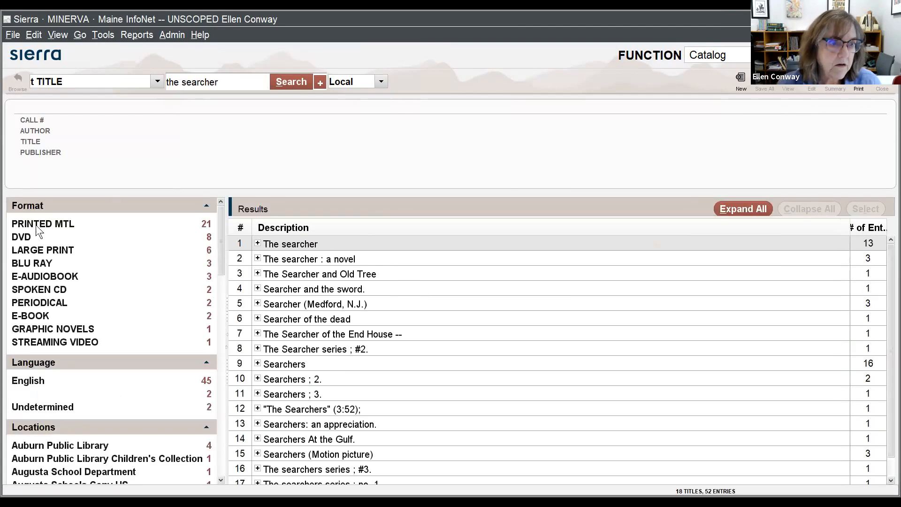
# - Limit the results to PRINTED MTL and open the Tana French record under the title "The searcher"
pyautogui.click(36, 224)
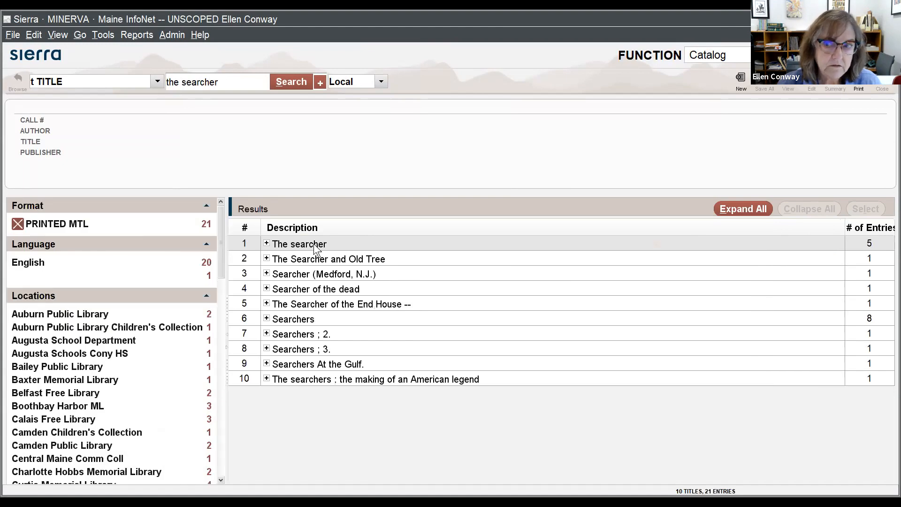
pyautogui.doubleClick(314, 244)
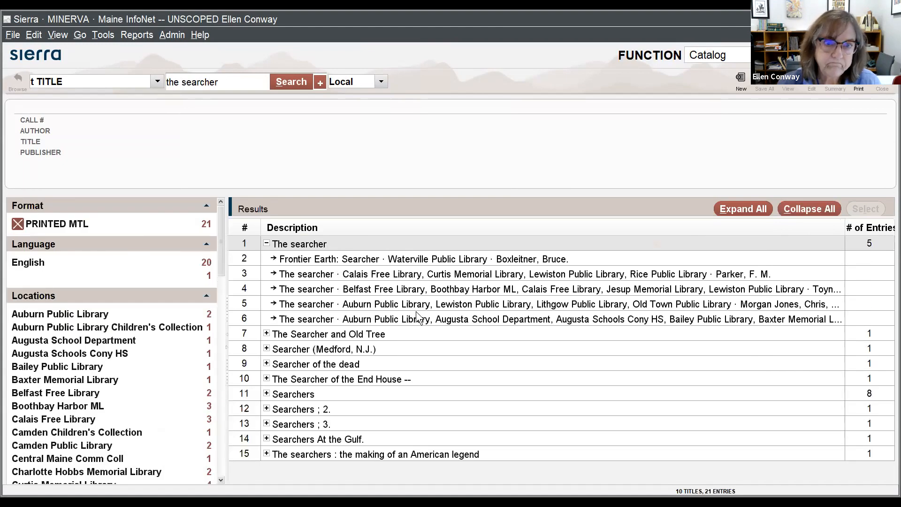
pyautogui.doubleClick(472, 319)
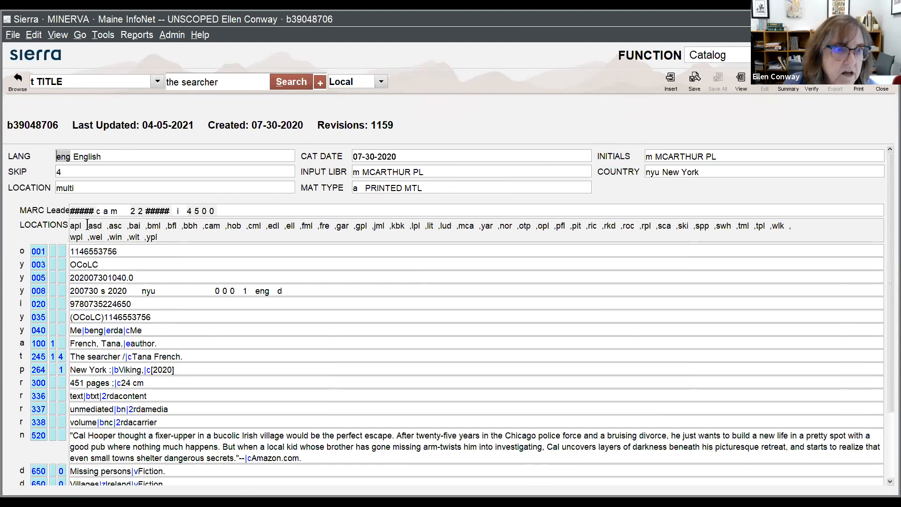
# - Expand the record's MARC leader into its individual labelled elements
pyautogui.click(123, 211)
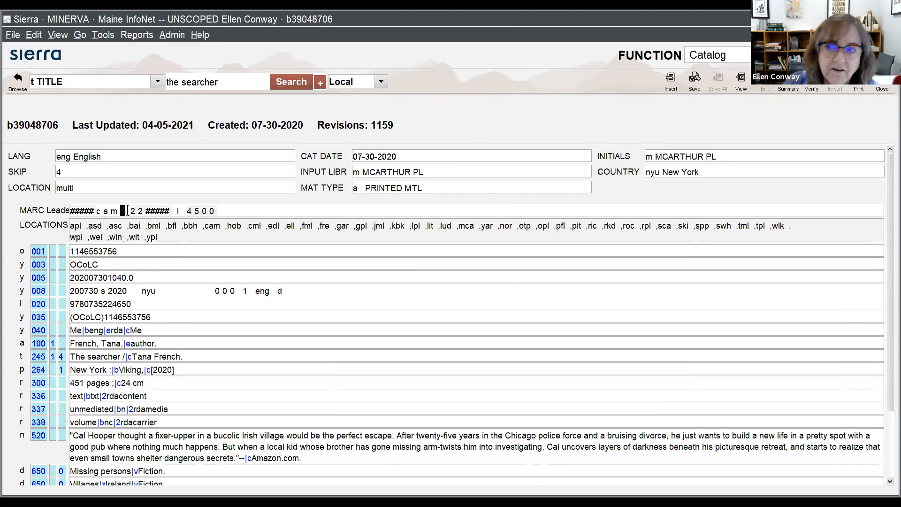
pyautogui.rightClick(109, 214)
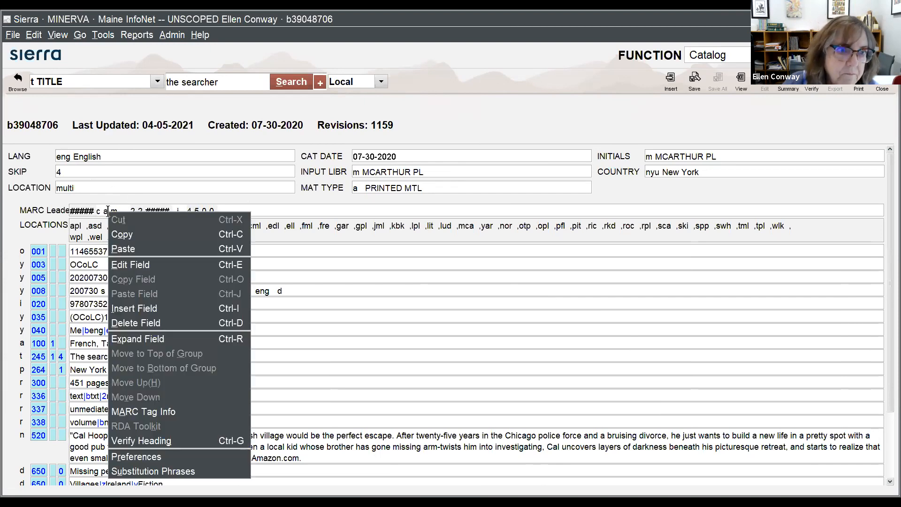
pyautogui.click(130, 338)
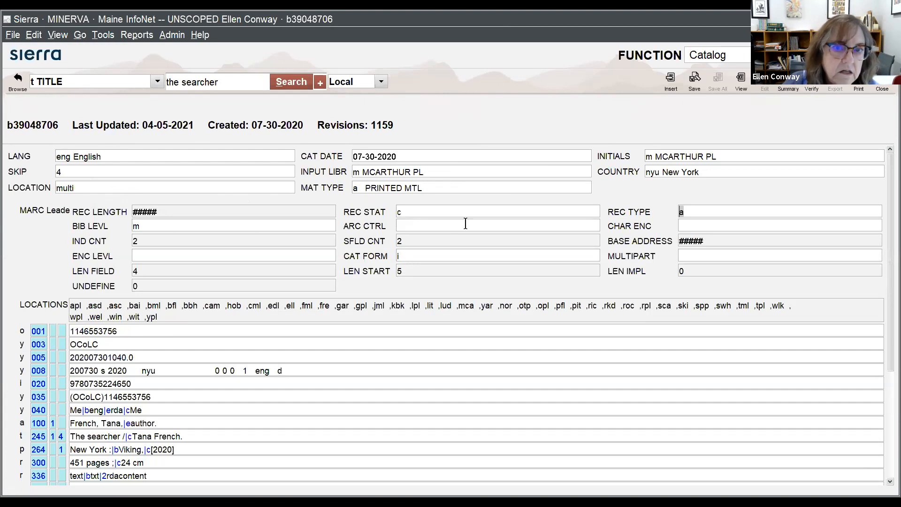
# - Review the available REC TYPE codes in the expanded leader and leave the list without changing the code
pyautogui.click(697, 211)
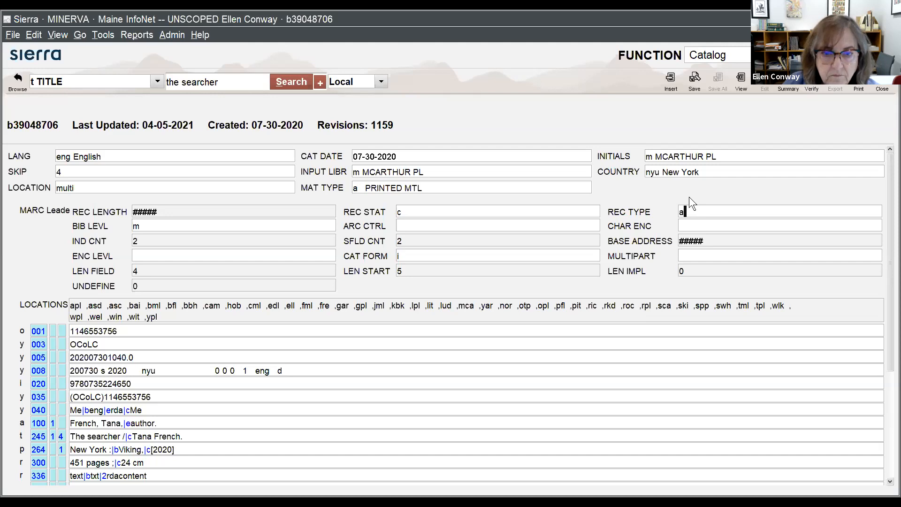
pyautogui.doubleClick(695, 210)
pyautogui.moveTo(459, 295); pyautogui.dragTo(420, 153)
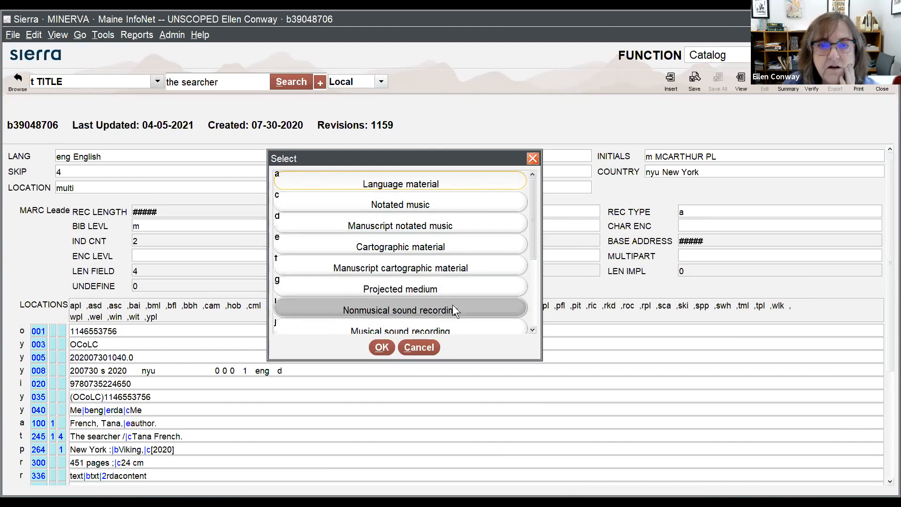
pyautogui.scroll(-1, 454, 303)
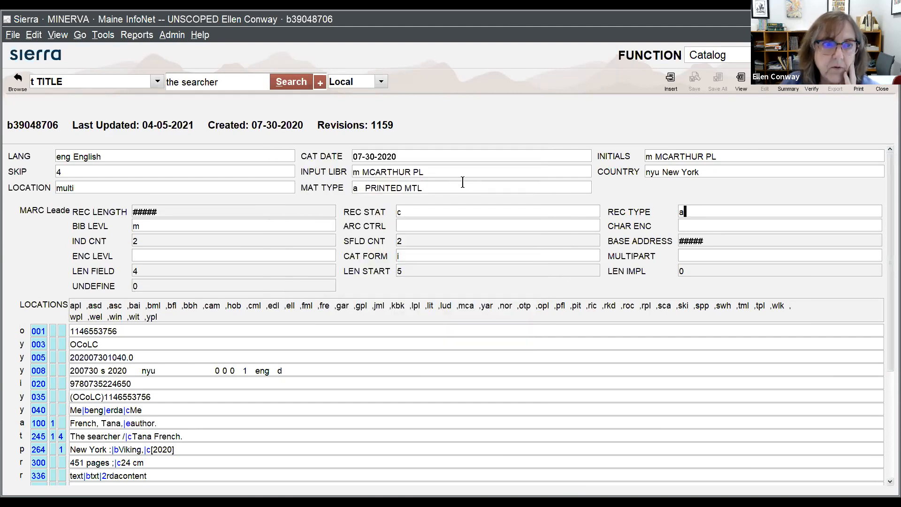
# - Review the available BIB LEVL codes in the leader without changing the value, and close the record
pyautogui.click(145, 224)
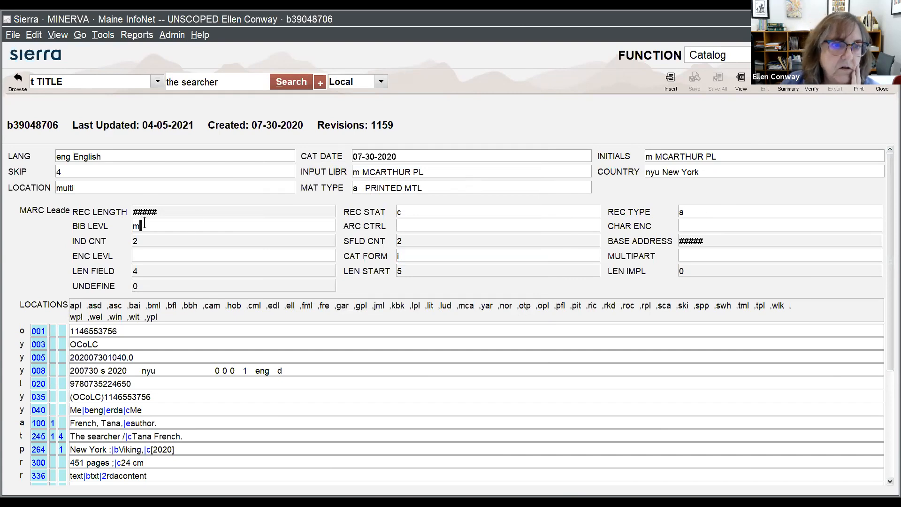
pyautogui.doubleClick(145, 223)
pyautogui.moveTo(399, 311); pyautogui.dragTo(372, 140)
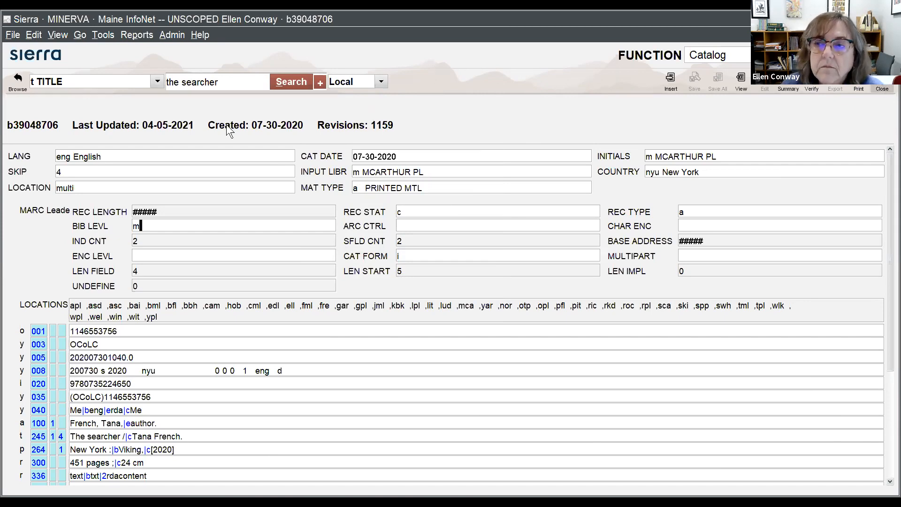
pyautogui.click(882, 86)
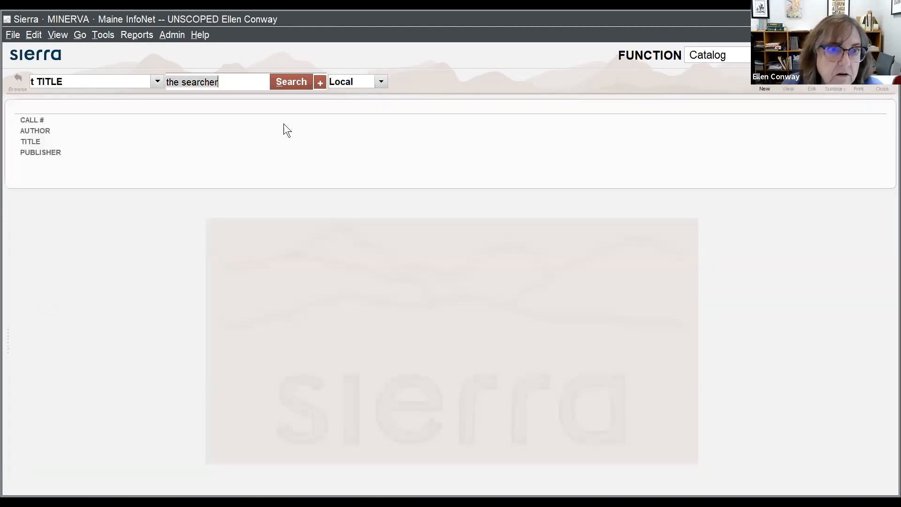
# - Search the catalog by title for "instyle" and open the InStyle periodical record listed under the first heading
pyautogui.click(219, 82)
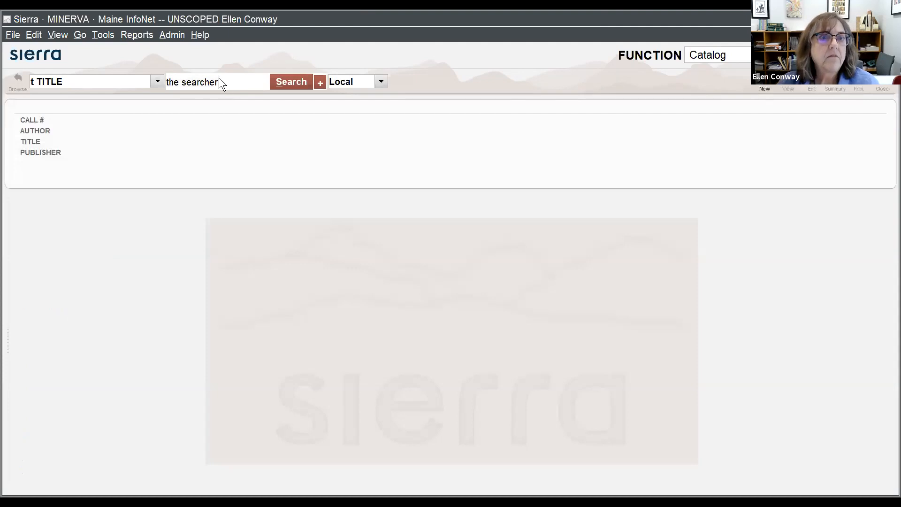
pyautogui.moveTo(161, 83); pyautogui.dragTo(157, 111)
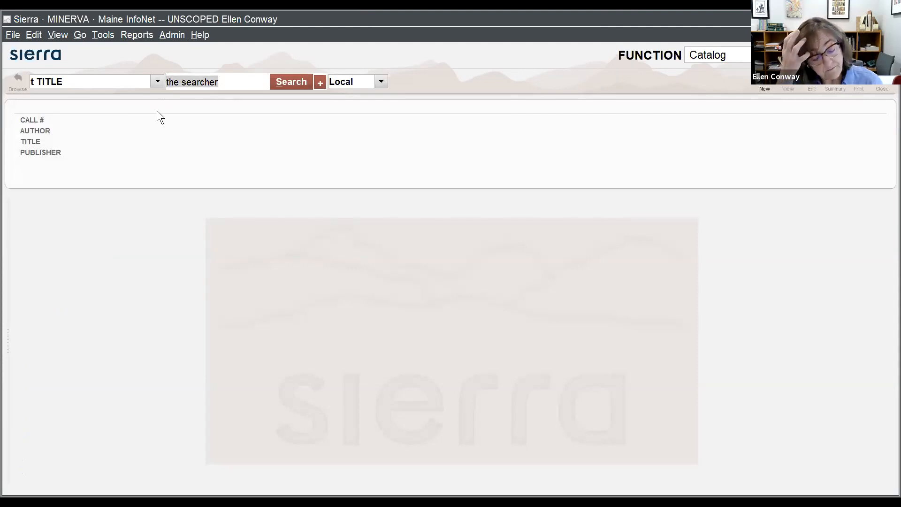
pyautogui.write('instyle')
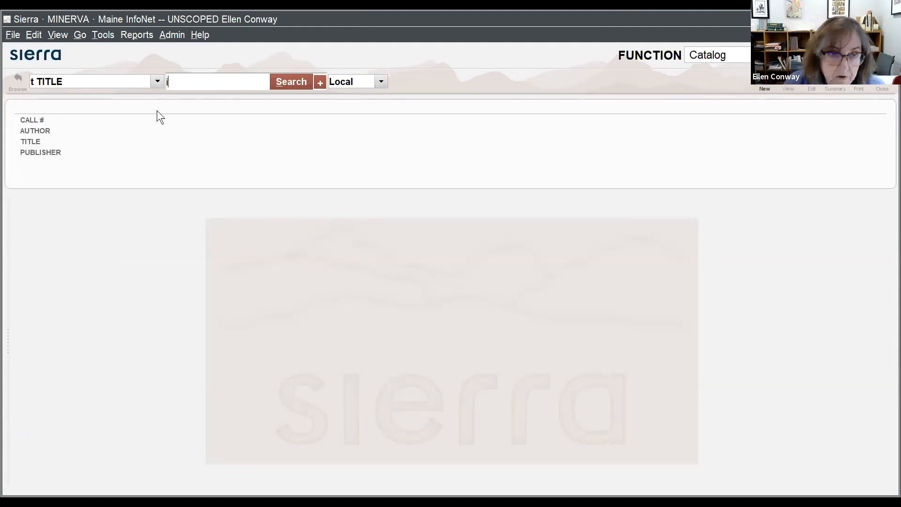
pyautogui.press('Return')
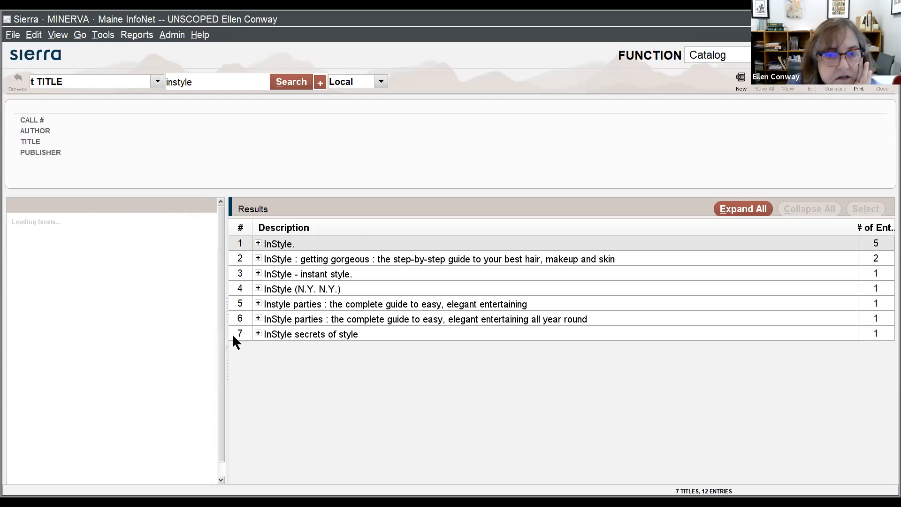
pyautogui.click(258, 243)
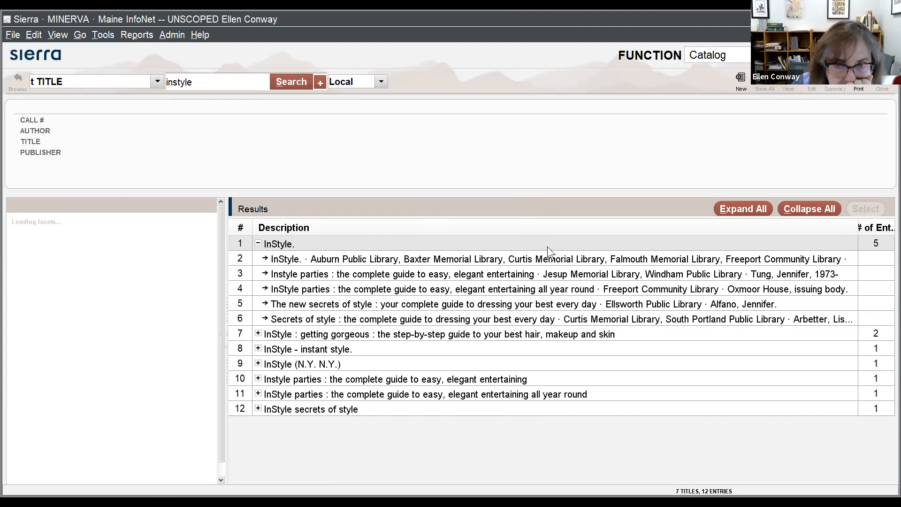
pyautogui.click(321, 262)
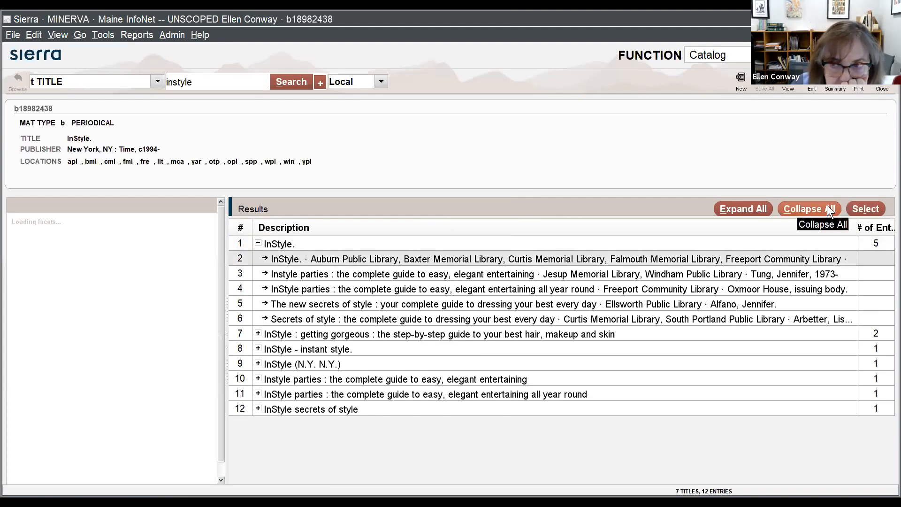
pyautogui.click(866, 209)
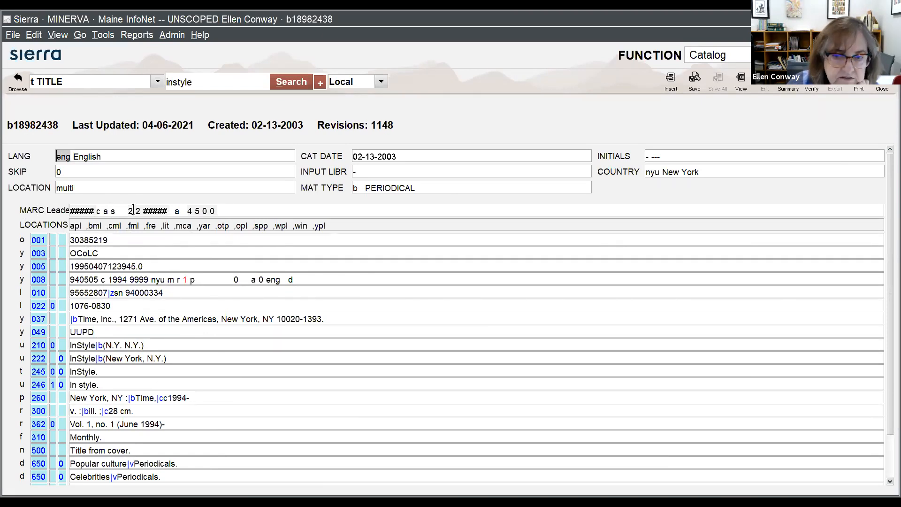
# - Expand the InStyle record's MARC leader, review the BIB LEVL codes with Serial kept selected, and close the record
pyautogui.click(86, 210)
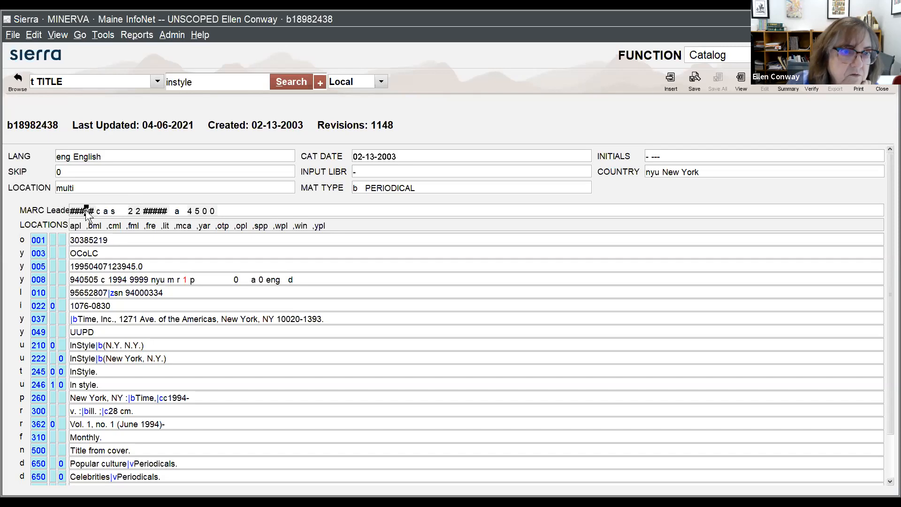
pyautogui.rightClick(86, 210)
pyautogui.click(126, 336)
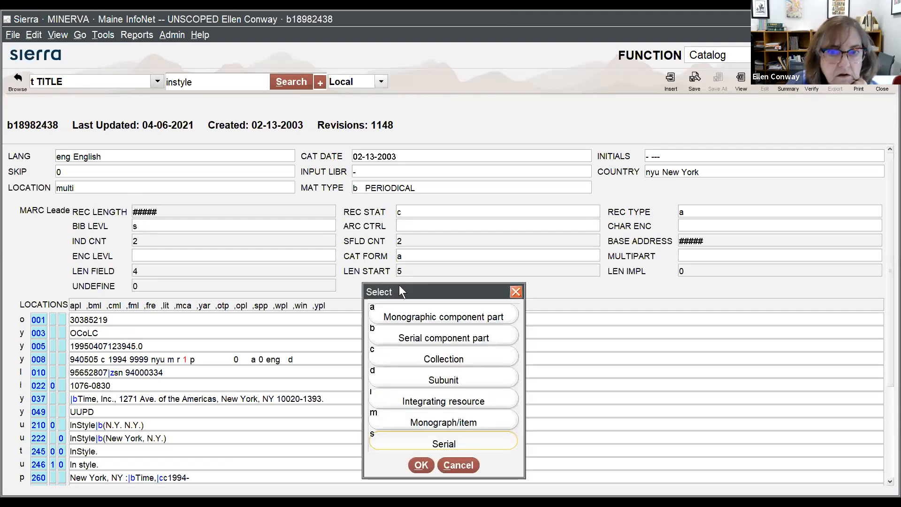
pyautogui.moveTo(399, 285); pyautogui.dragTo(389, 210)
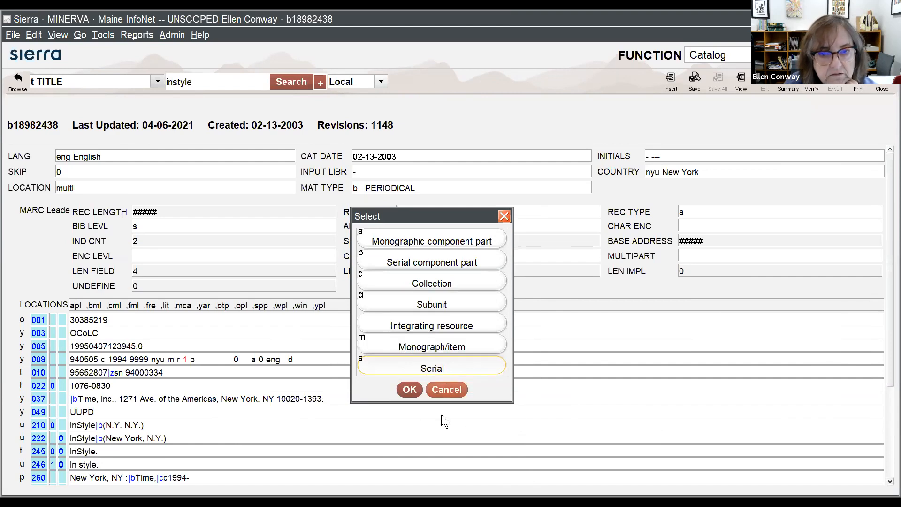
pyautogui.click(399, 389)
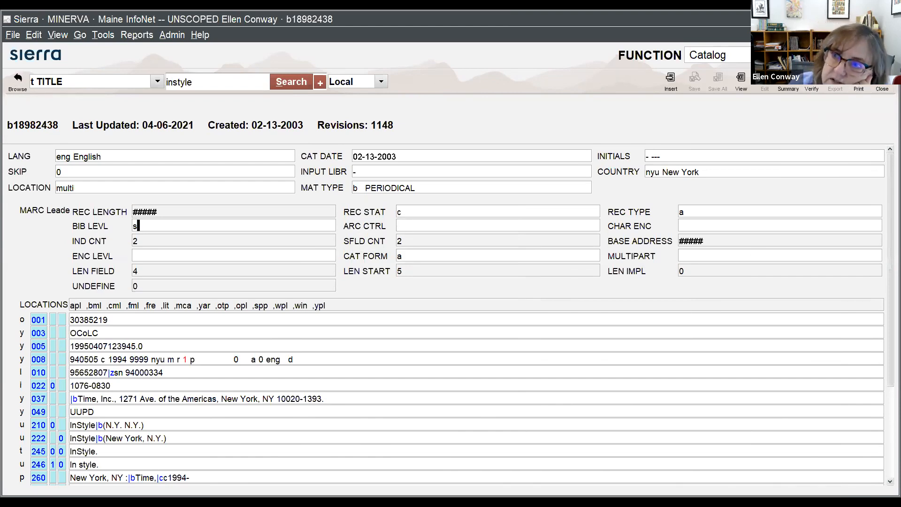
pyautogui.click(886, 87)
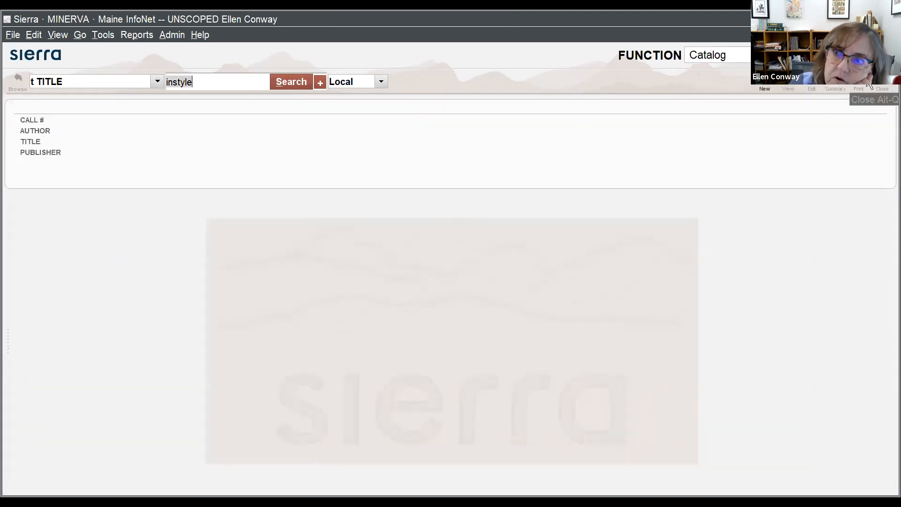
# - Search the catalog by title for "value line" and open the record for The Value line investment survey
pyautogui.moveTo(206, 82); pyautogui.dragTo(151, 83)
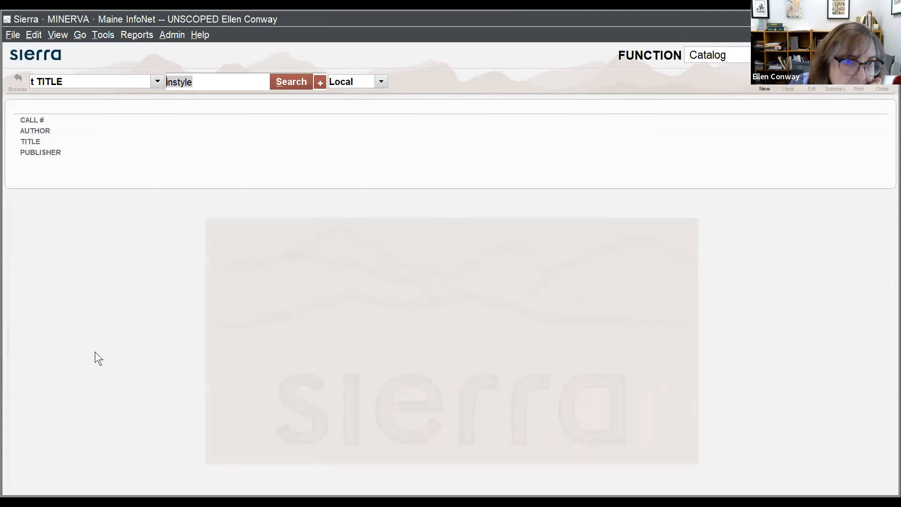
pyautogui.write('valu')
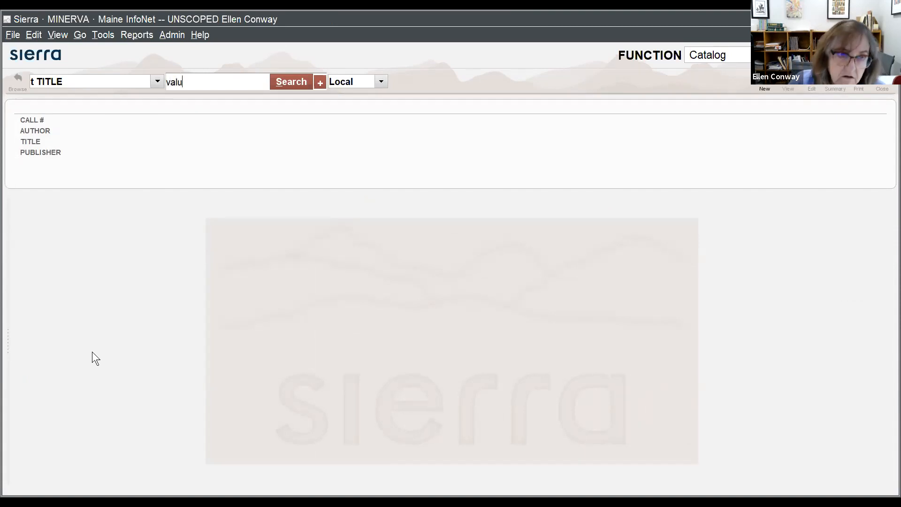
pyautogui.write('e line')
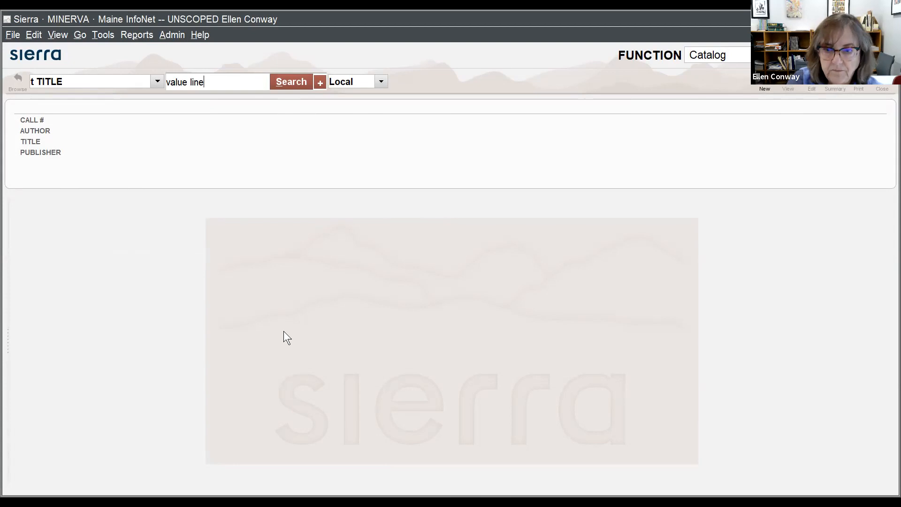
pyautogui.press('Return')
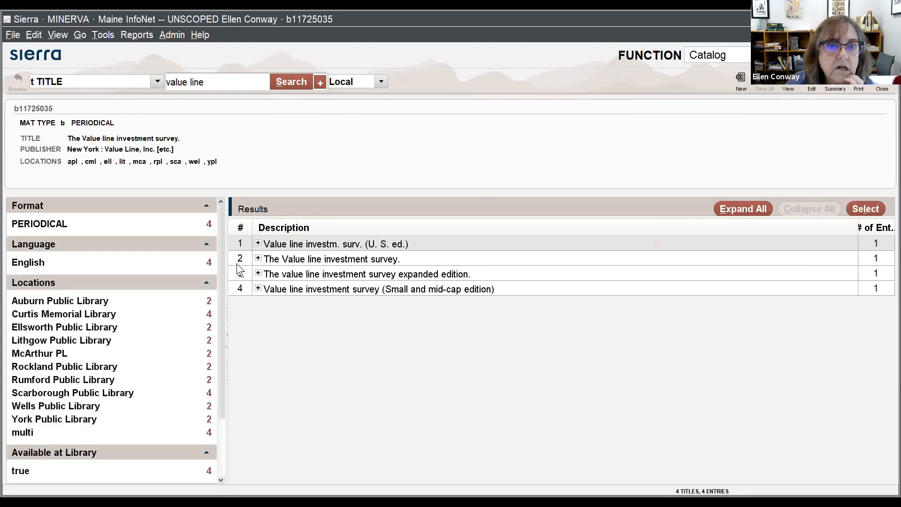
pyautogui.doubleClick(379, 259)
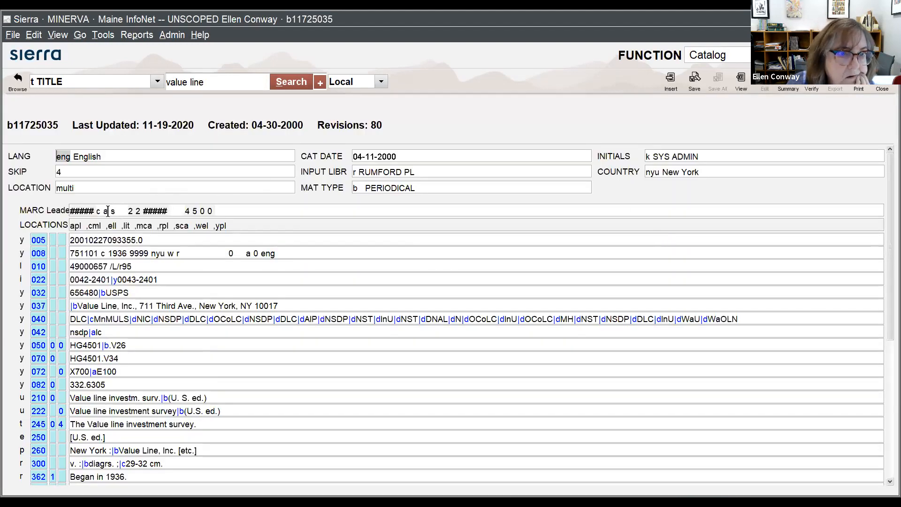
# - Expand the MARC leader of the Value line investment survey record into its individual labelled elements
pyautogui.click(120, 211)
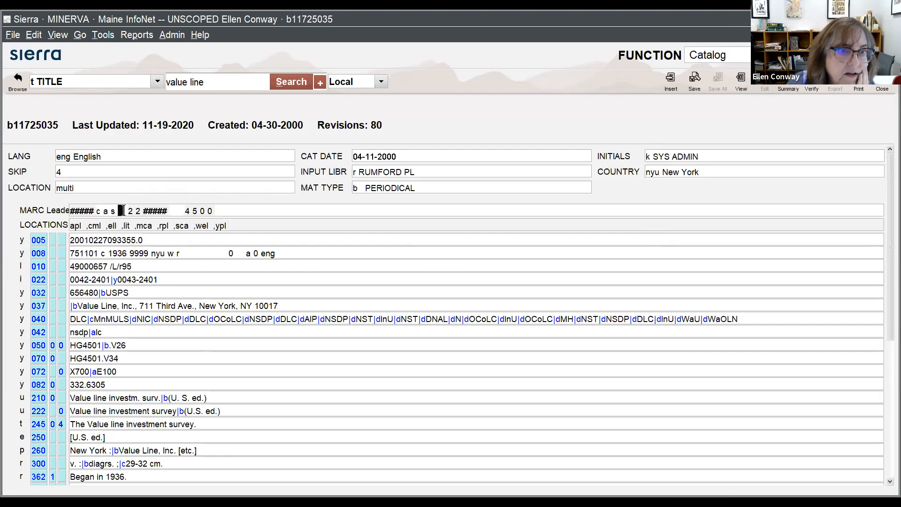
pyautogui.rightClick(123, 211)
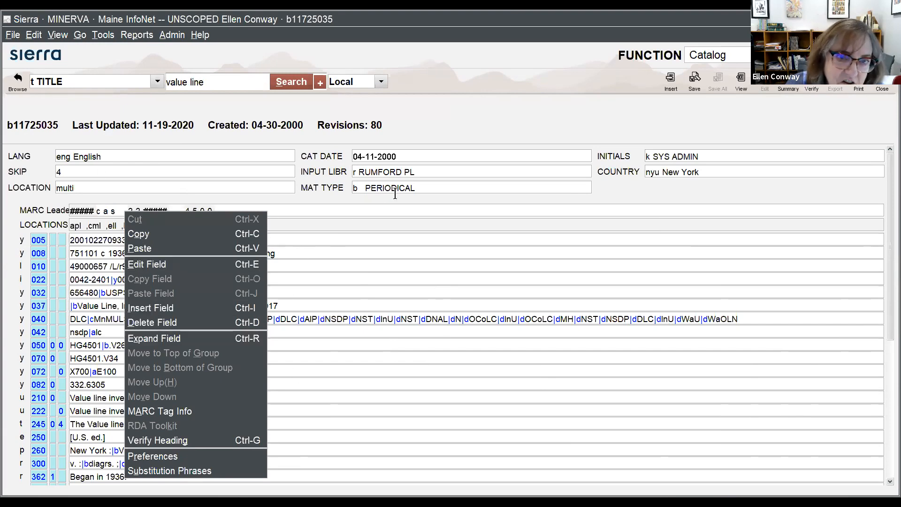
pyautogui.click(329, 220)
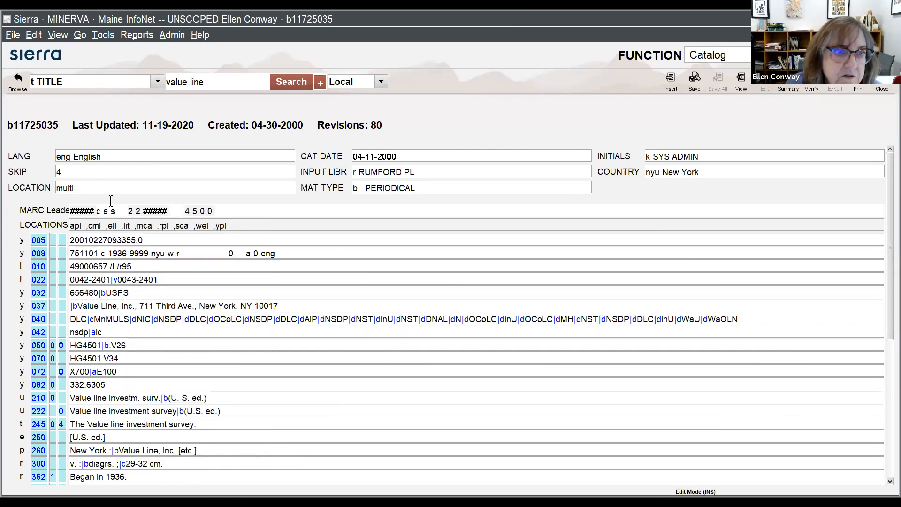
pyautogui.click(121, 210)
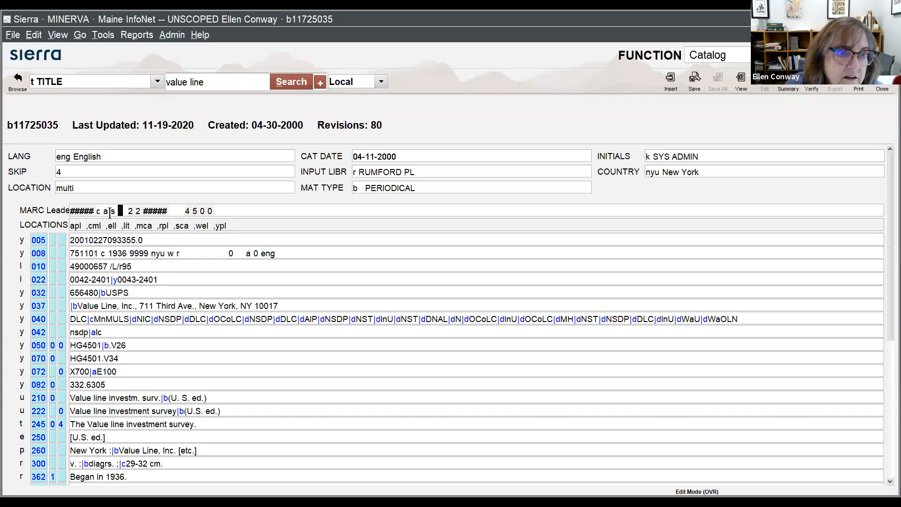
pyautogui.rightClick(111, 210)
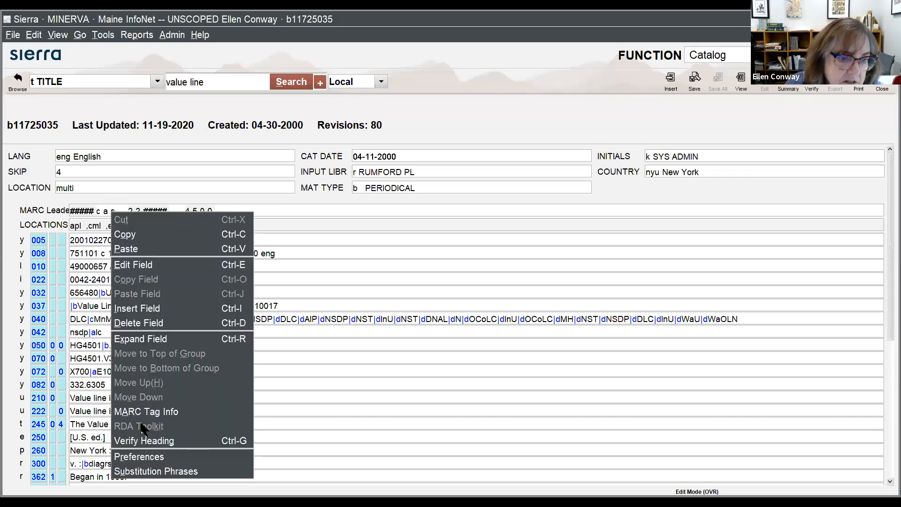
pyautogui.click(140, 337)
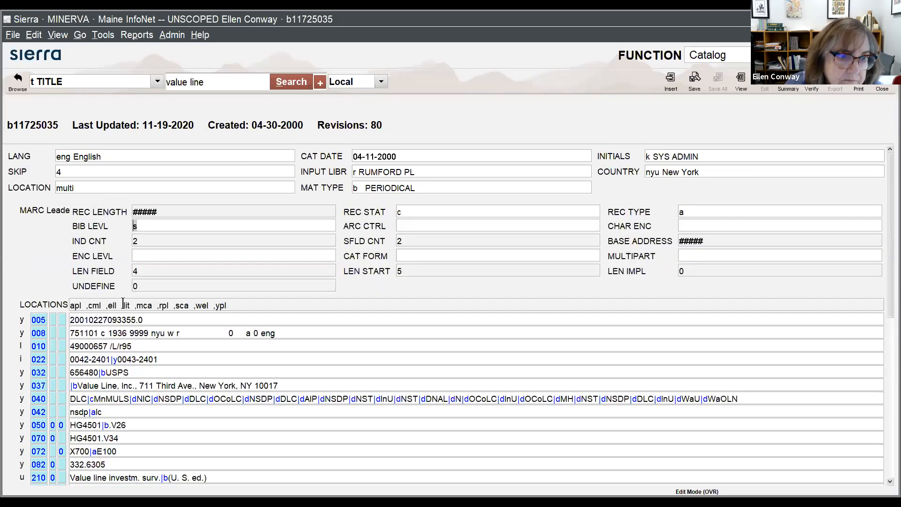
# - Review the BIB LEVL codes, highlighting Integrating resource, cancel without changing the leader, and close the record
pyautogui.click(148, 230)
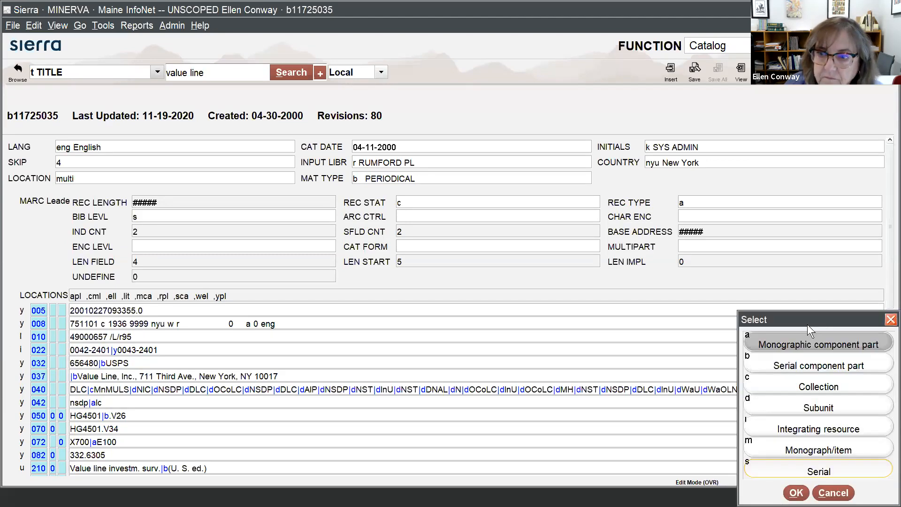
pyautogui.moveTo(780, 315); pyautogui.dragTo(288, 167)
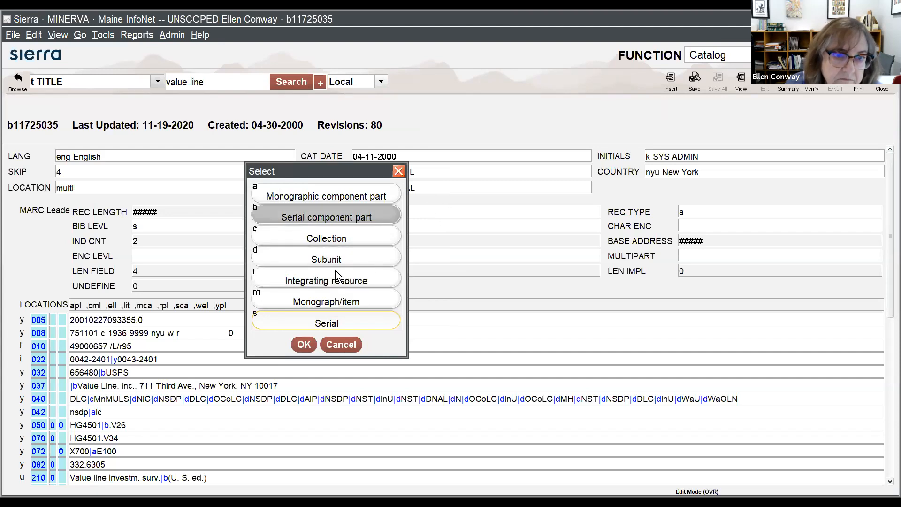
pyautogui.click(325, 277)
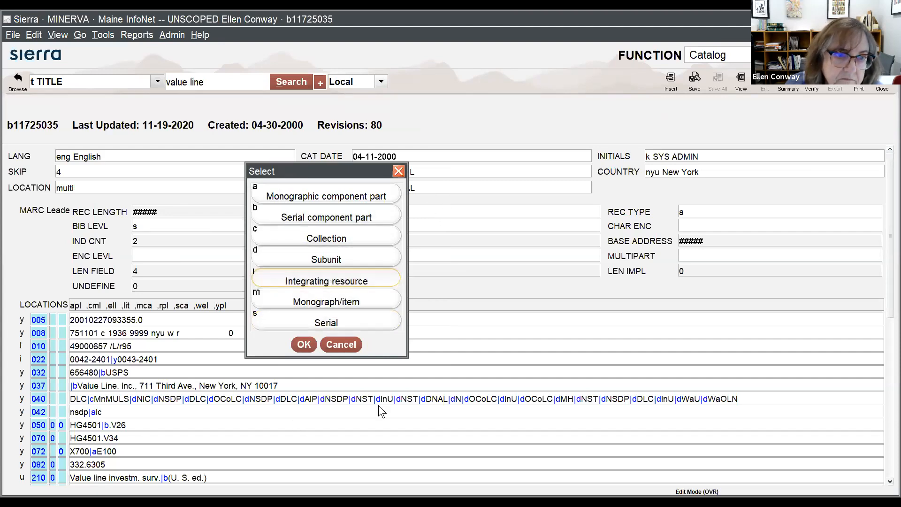
pyautogui.click(339, 345)
pyautogui.click(882, 87)
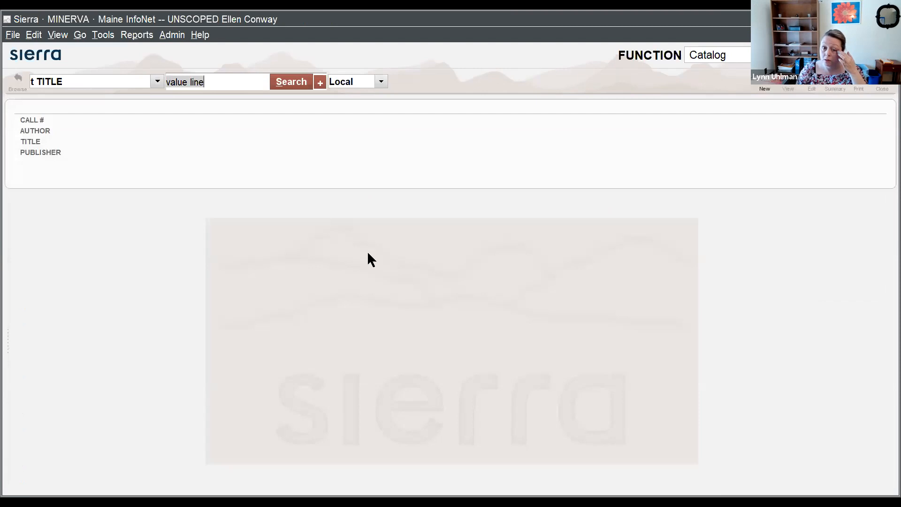
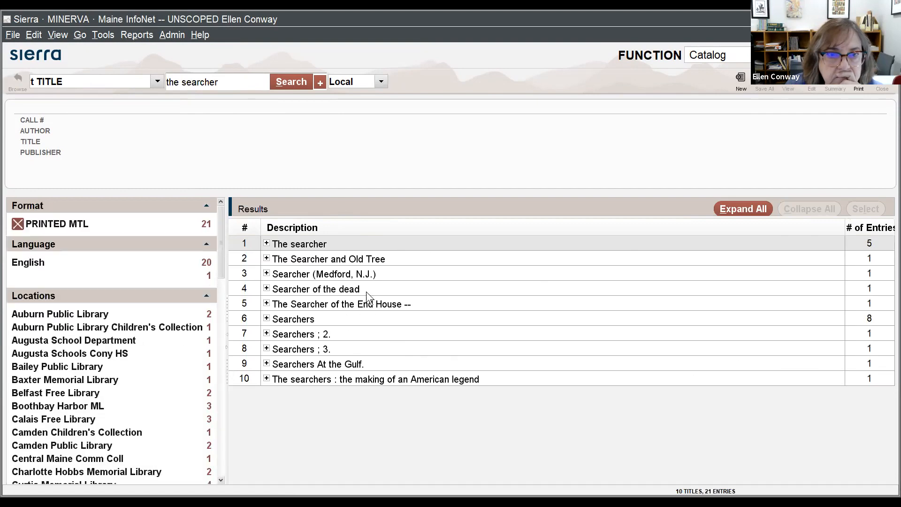
# - Open the Tana French record under the title "The searcher" and run Verify Heading on its 100 author field
pyautogui.click(375, 242)
pyautogui.doubleClick(357, 317)
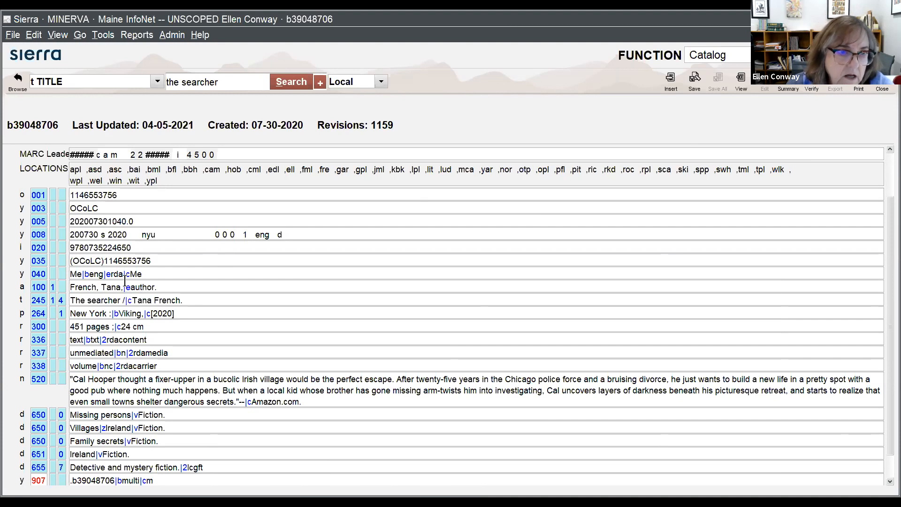
pyautogui.click(113, 287)
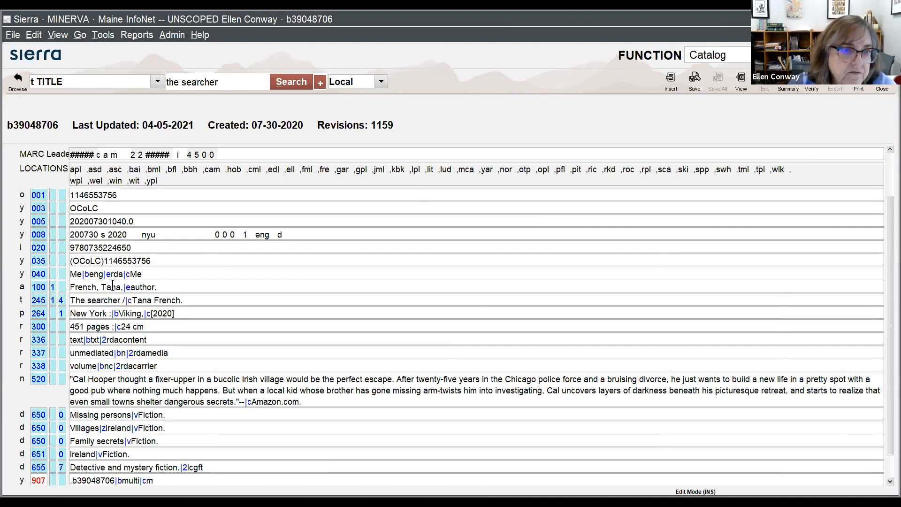
pyautogui.rightClick(117, 287)
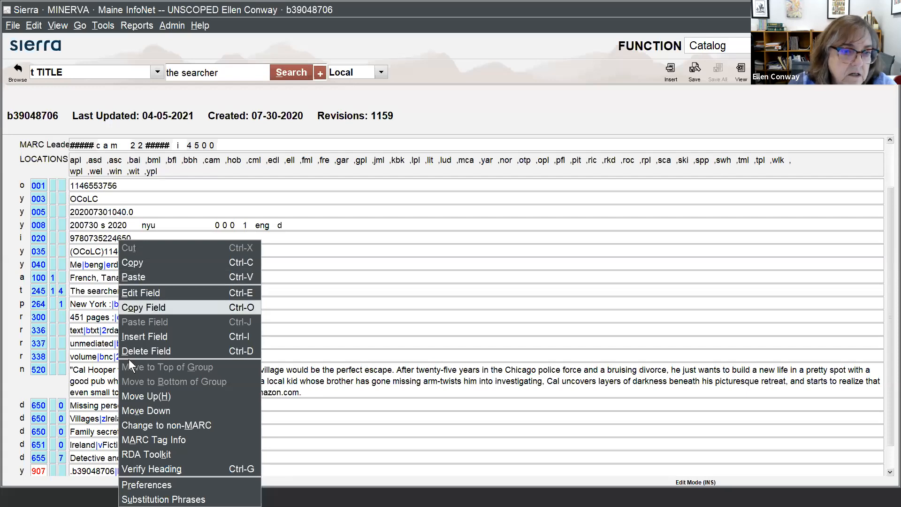
pyautogui.click(160, 469)
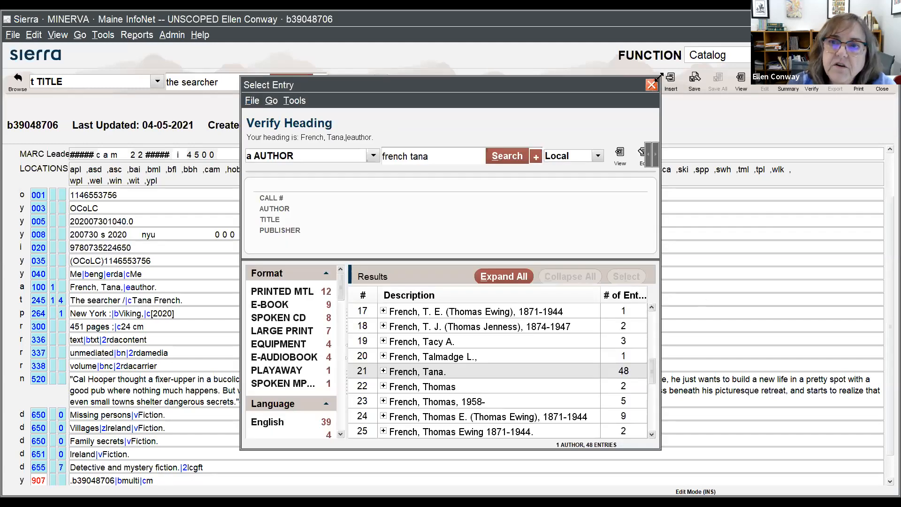
# - Enlarge the Verify Heading window and expand the "French, Tana." heading to view its authority record and title entries
pyautogui.moveTo(658, 77); pyautogui.dragTo(894, 57)
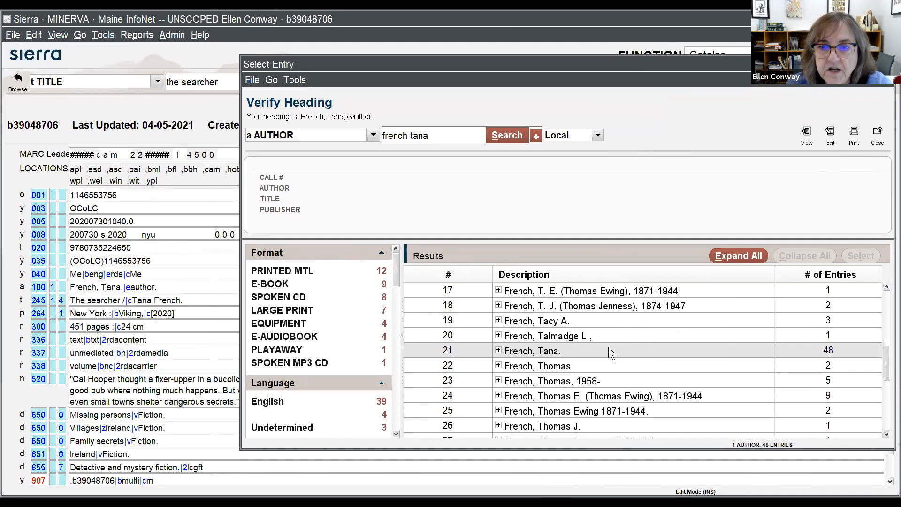
pyautogui.click(499, 352)
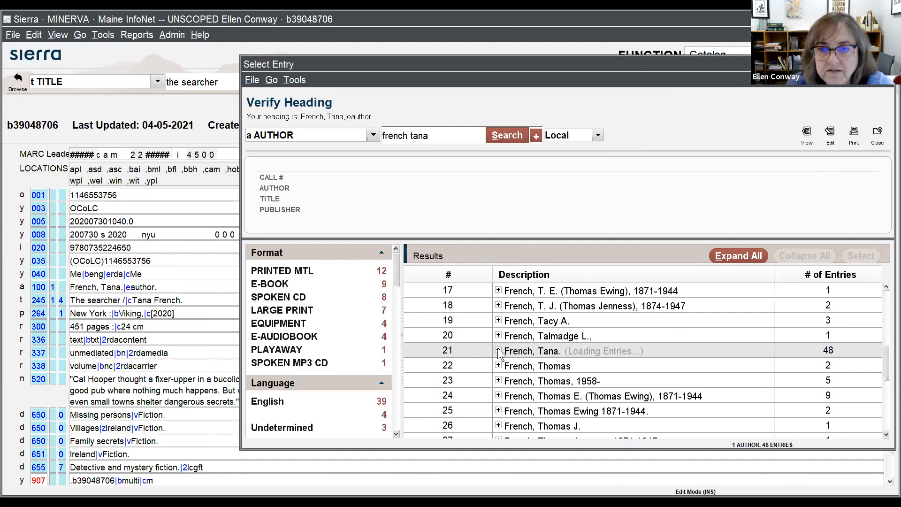
pyautogui.scroll(-1, 673, 331)
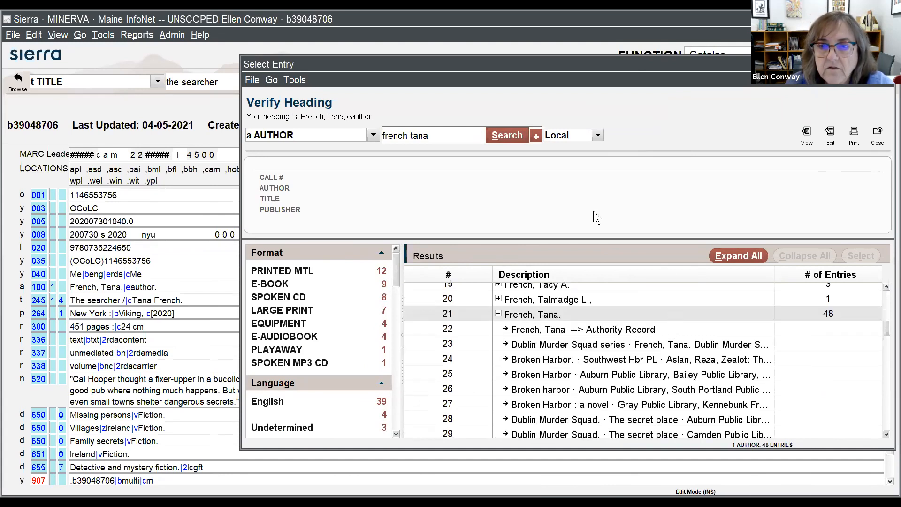
# - View the local authority record for the "French, Tana" heading in an enlarged window, close it, and cancel the heading replacement
pyautogui.scroll(-1, 656, 300)
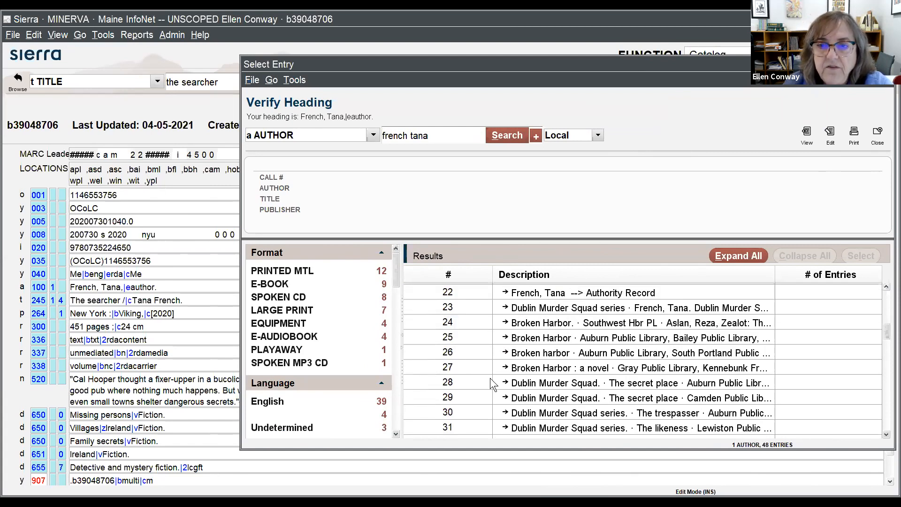
pyautogui.scroll(1, 582, 372)
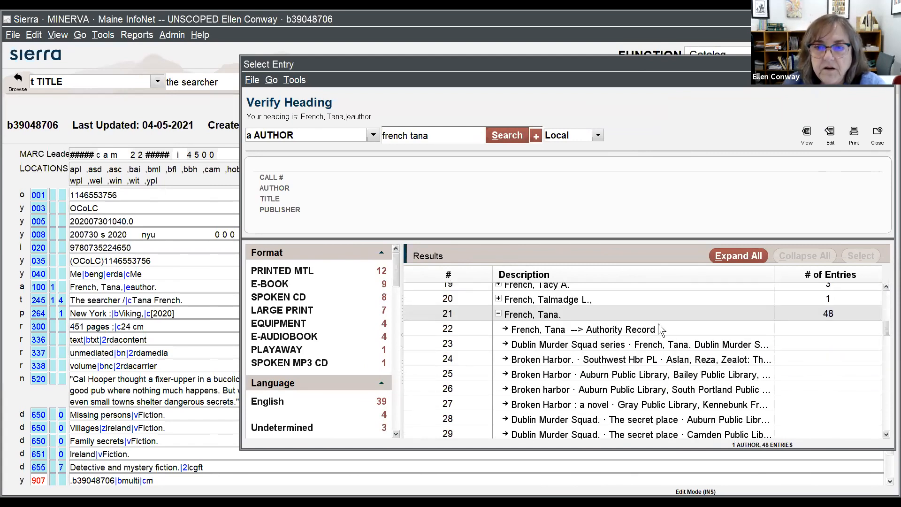
pyautogui.doubleClick(604, 331)
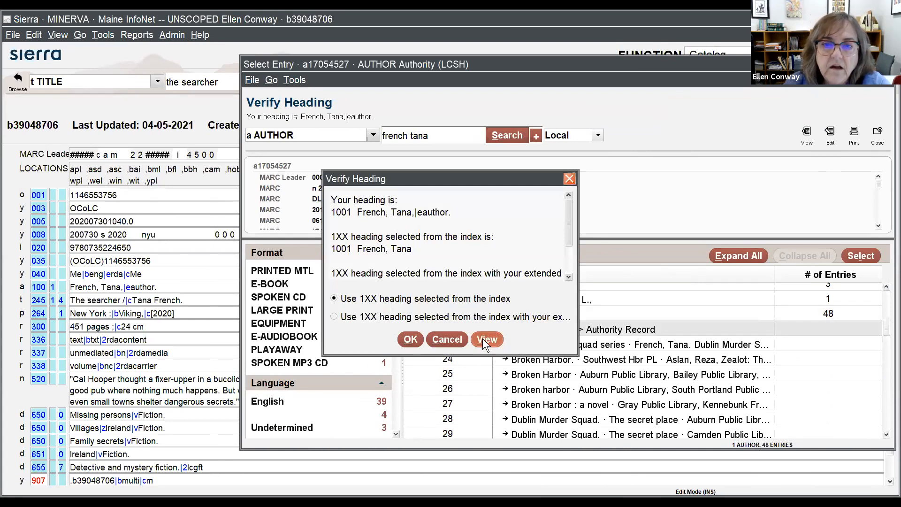
pyautogui.click(487, 338)
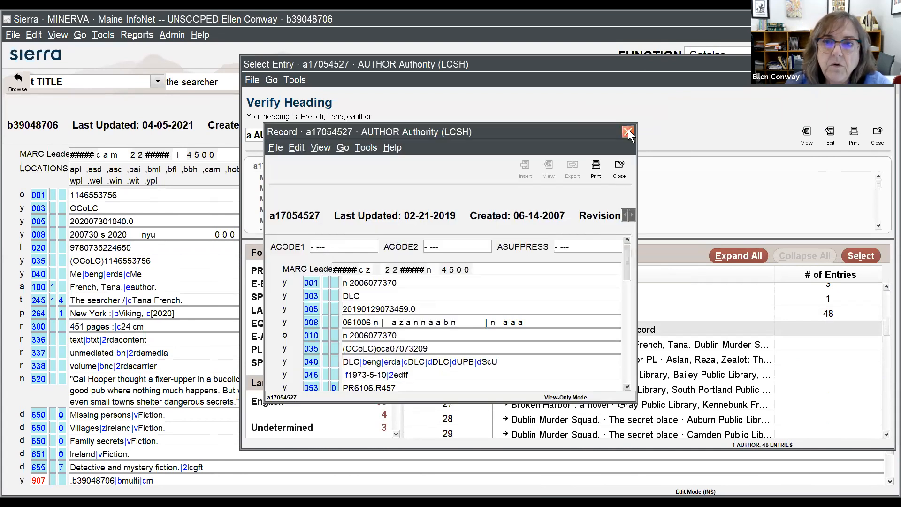
pyautogui.moveTo(636, 124); pyautogui.dragTo(872, 14)
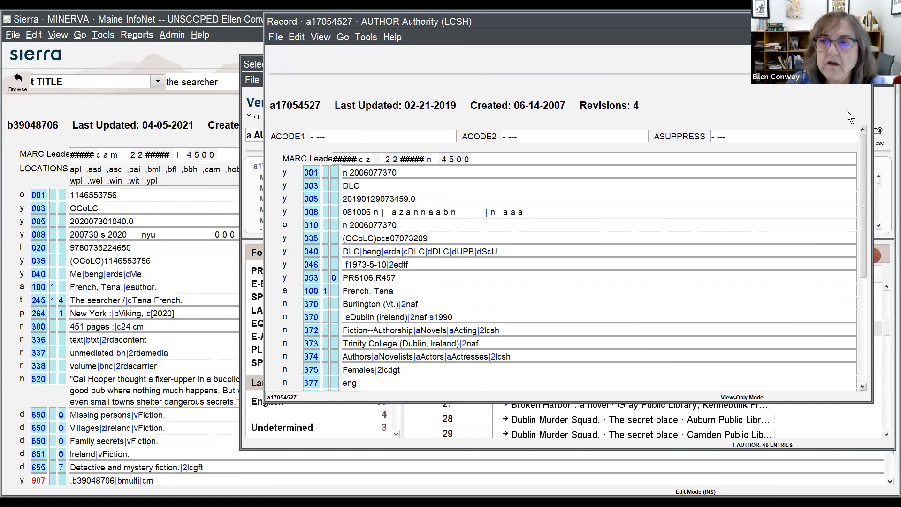
pyautogui.click(856, 57)
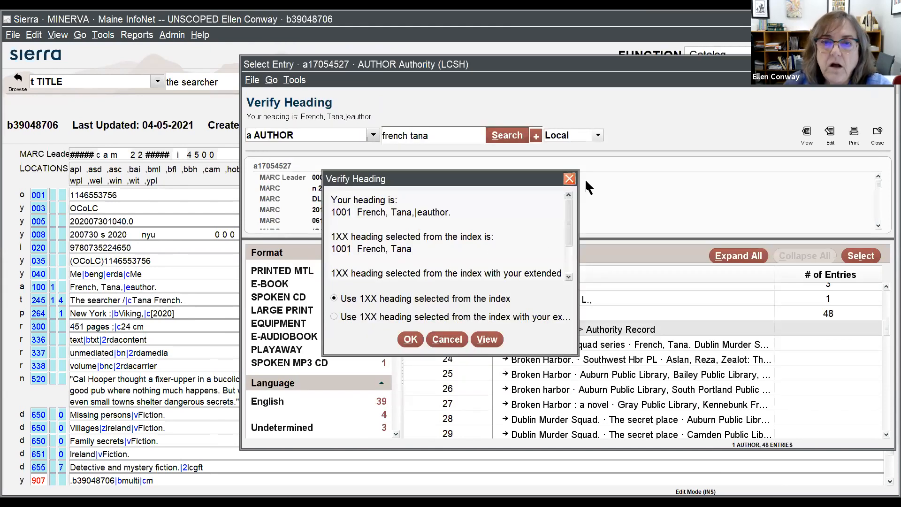
pyautogui.click(445, 338)
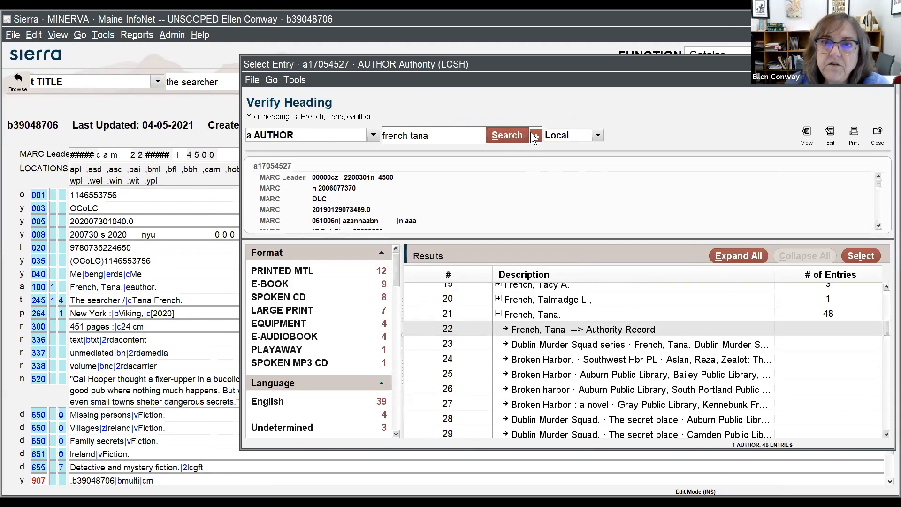
# - Switch the "french tana" heading search from Local to INN-View and read through the first result's authority record preview
pyautogui.click(598, 136)
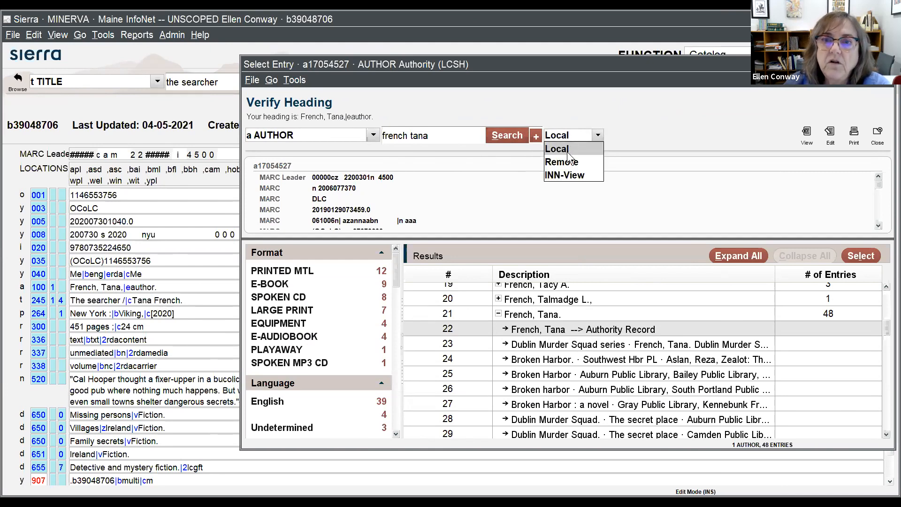
pyautogui.click(582, 175)
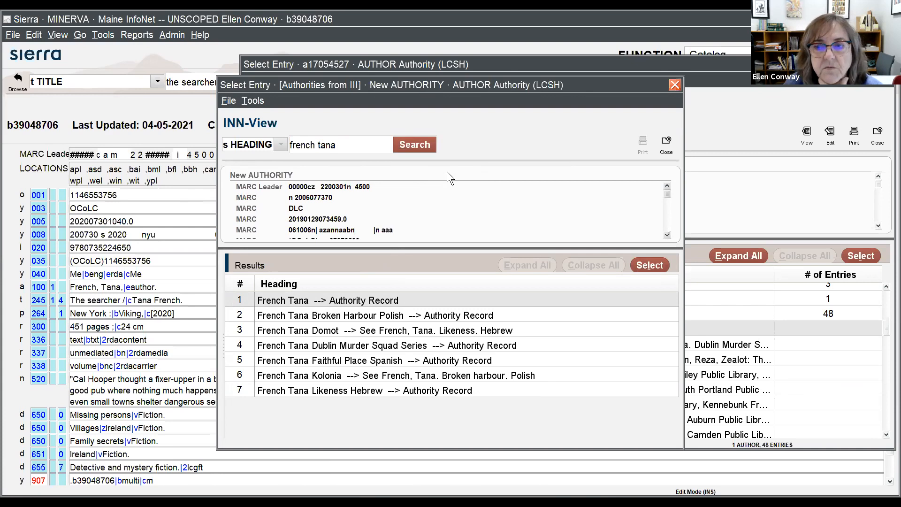
pyautogui.scroll(-6, 421, 192)
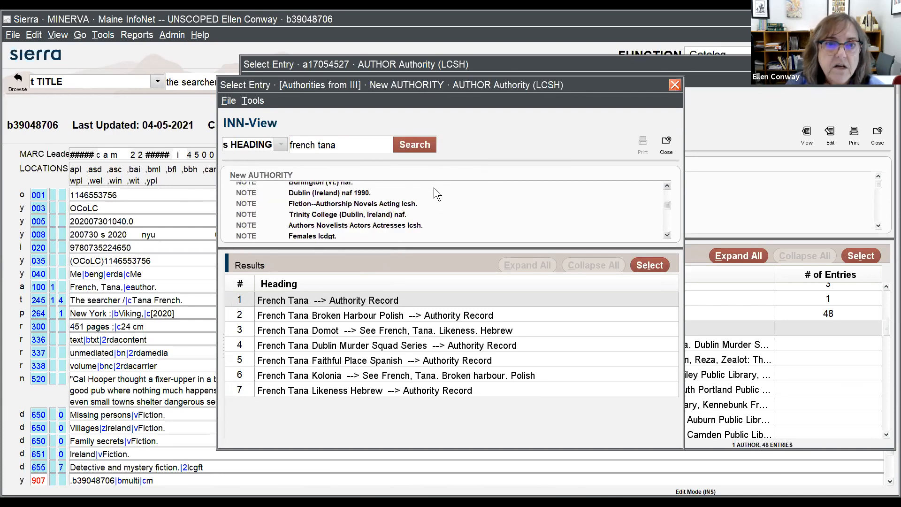
pyautogui.scroll(4, 434, 187)
pyautogui.scroll(2, 452, 191)
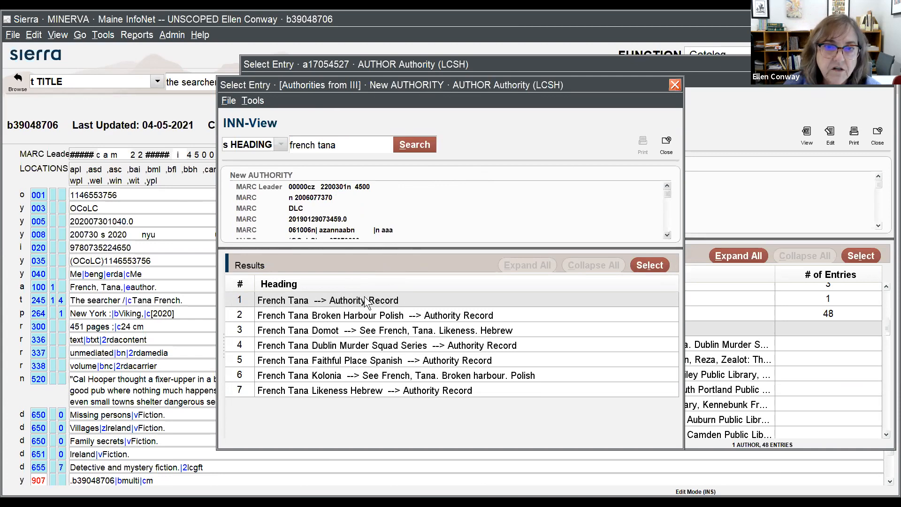
# - View the full INN-View authority record for French, Tana, start saving it, cancel at the authority type choice, and dismiss Verify Field
pyautogui.click(645, 263)
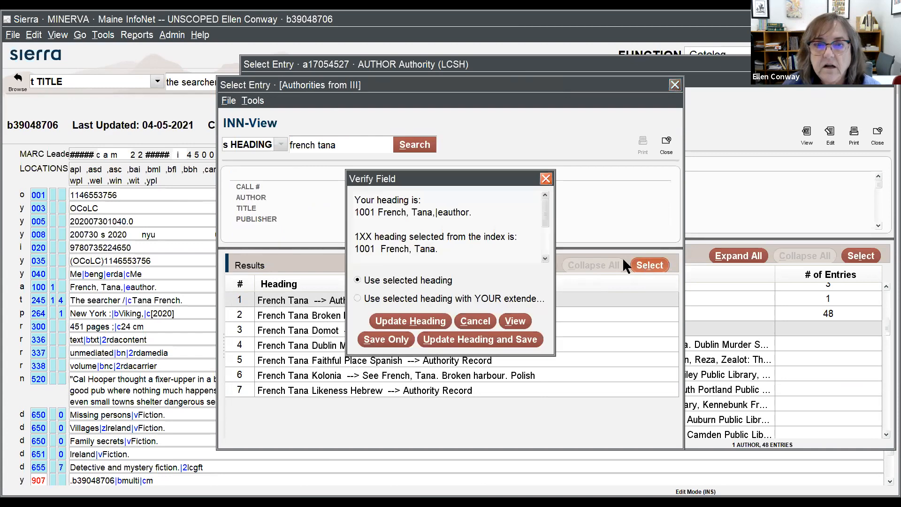
pyautogui.click(512, 320)
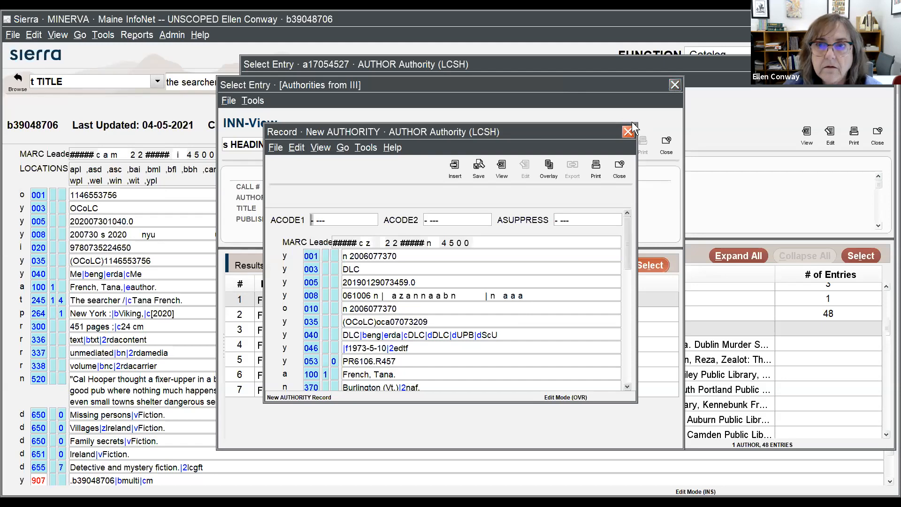
pyautogui.scroll(-3, 499, 261)
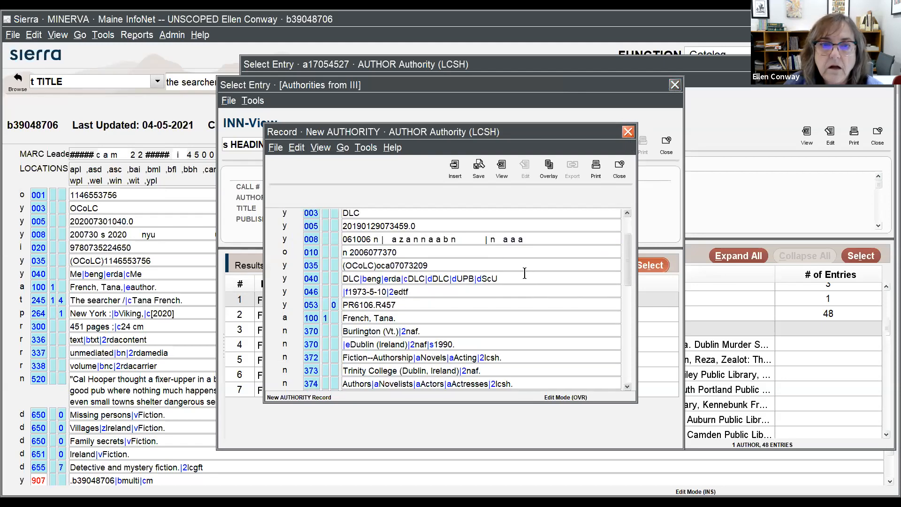
pyautogui.scroll(3, 520, 242)
pyautogui.click(479, 172)
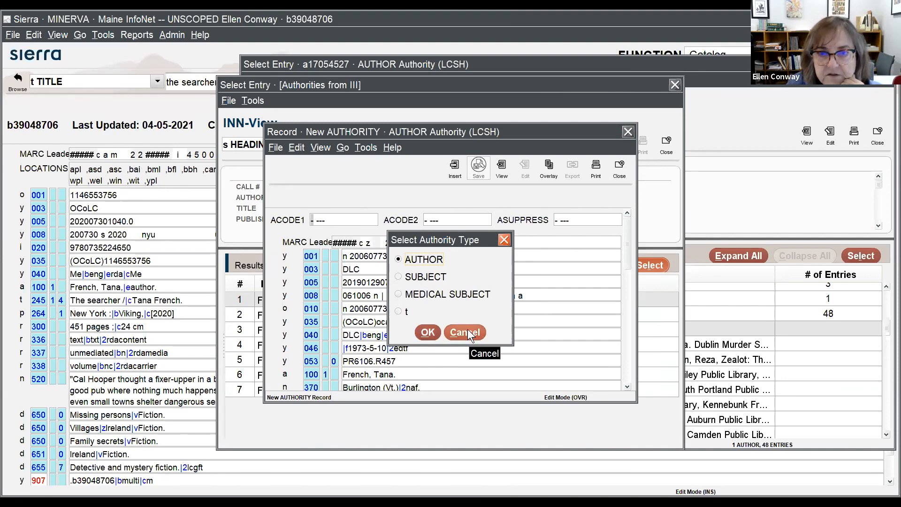
pyautogui.click(620, 169)
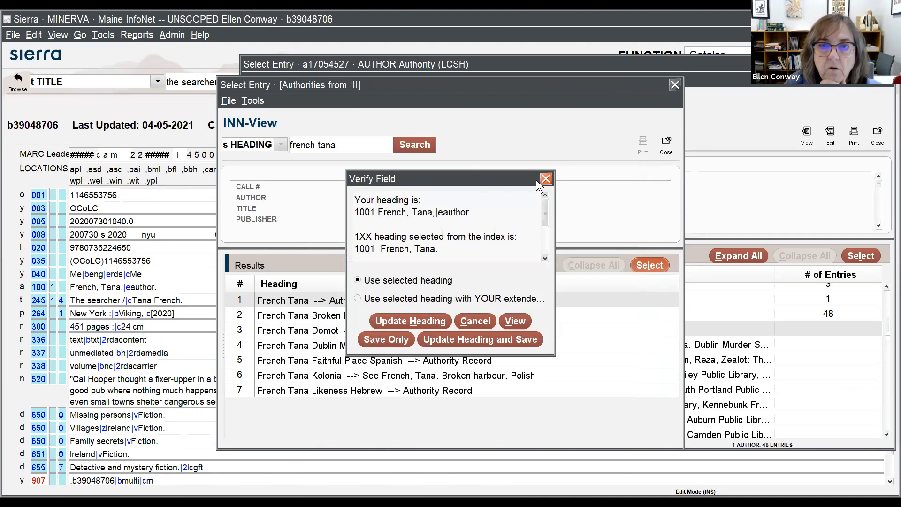
pyautogui.click(546, 178)
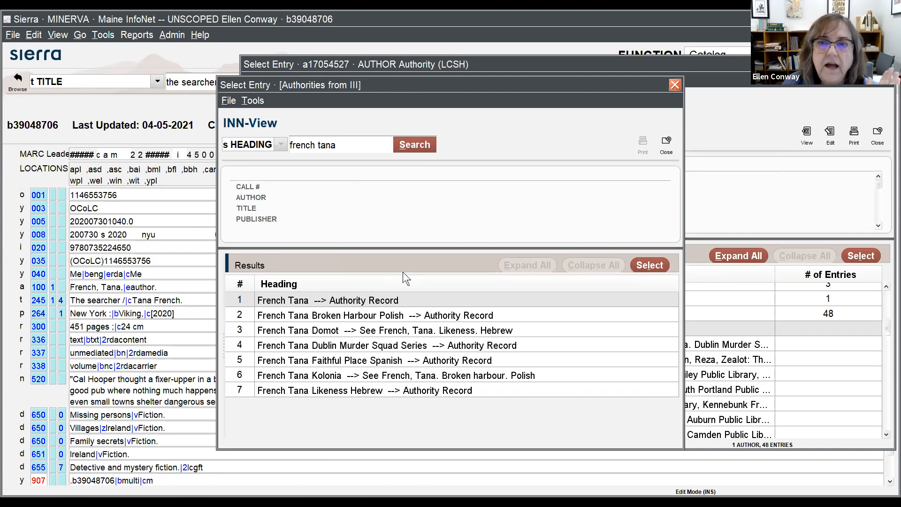
# - Leave the INN-View and Verify Heading windows and close the bibliographic record for "The searcher"
pyautogui.click(666, 142)
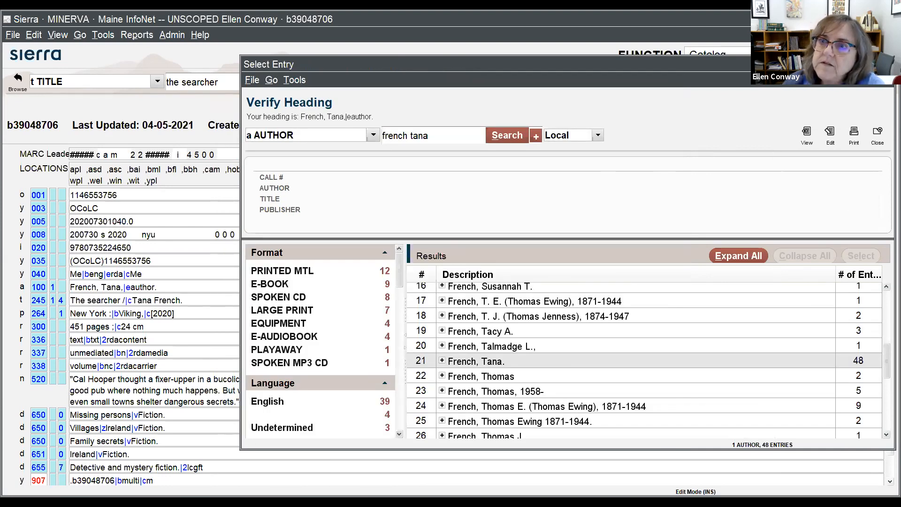
pyautogui.click(887, 64)
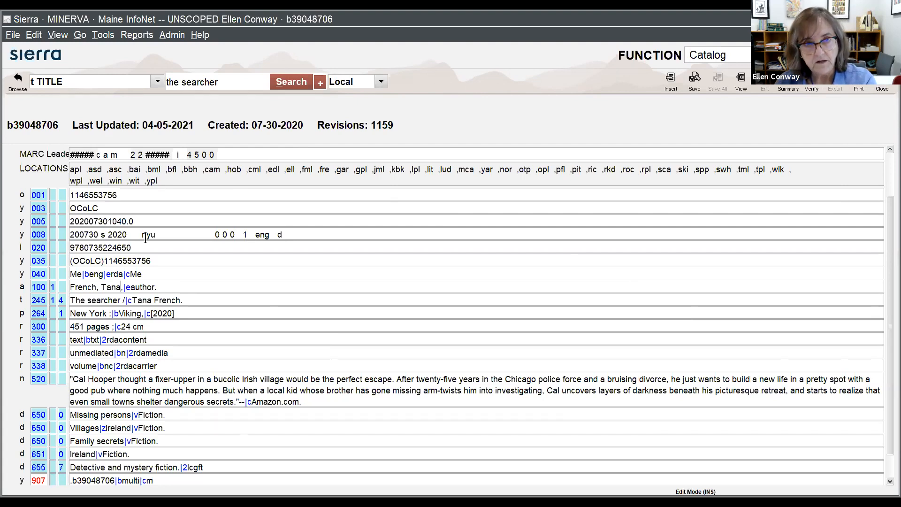
pyautogui.press('BackSpace')
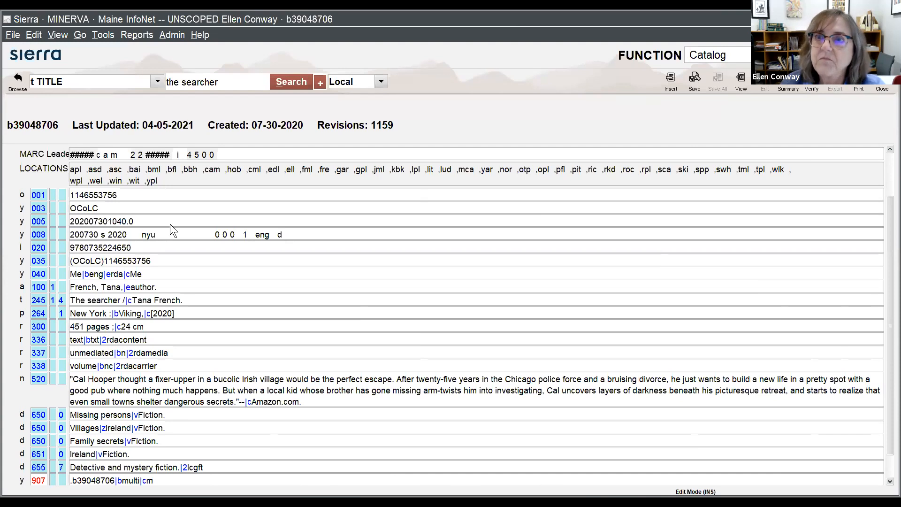
pyautogui.click(887, 79)
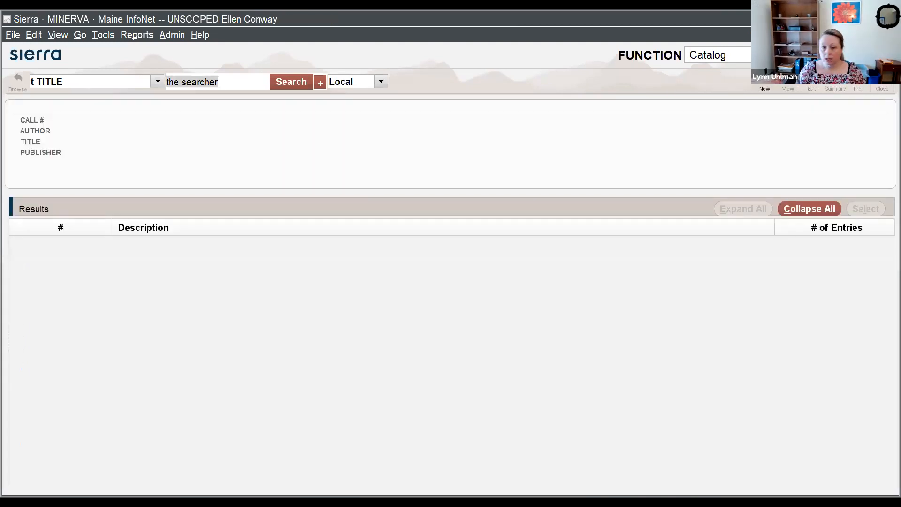
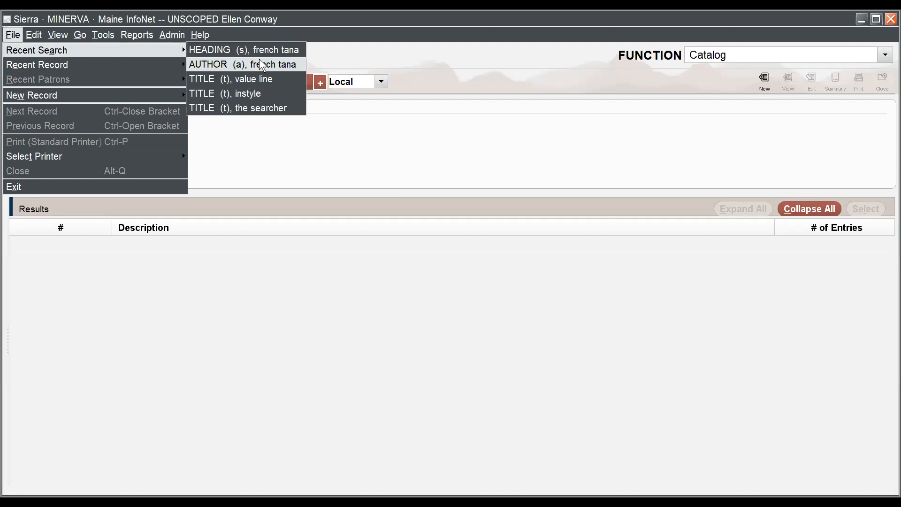
# - Rerun the recent title search "the searcher", limit it to PRINTED MTL, and open the Tana French record
pyautogui.click(269, 110)
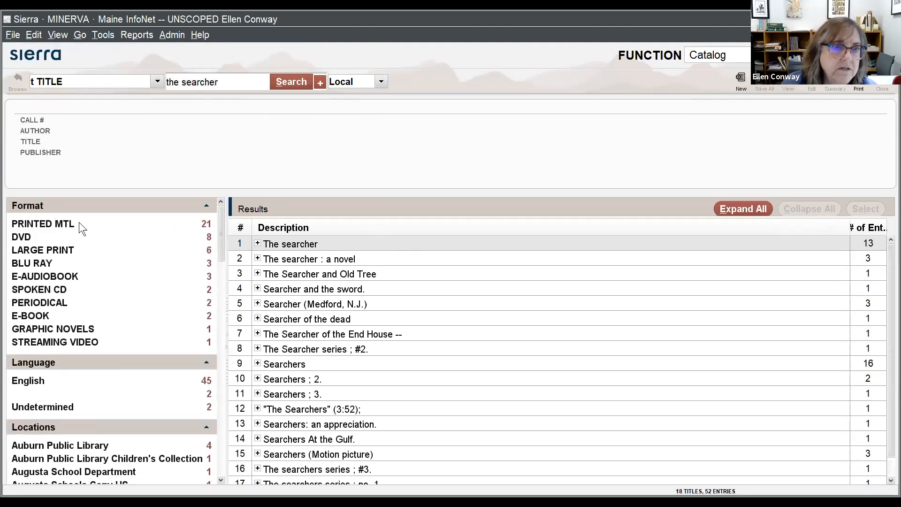
pyautogui.click(51, 223)
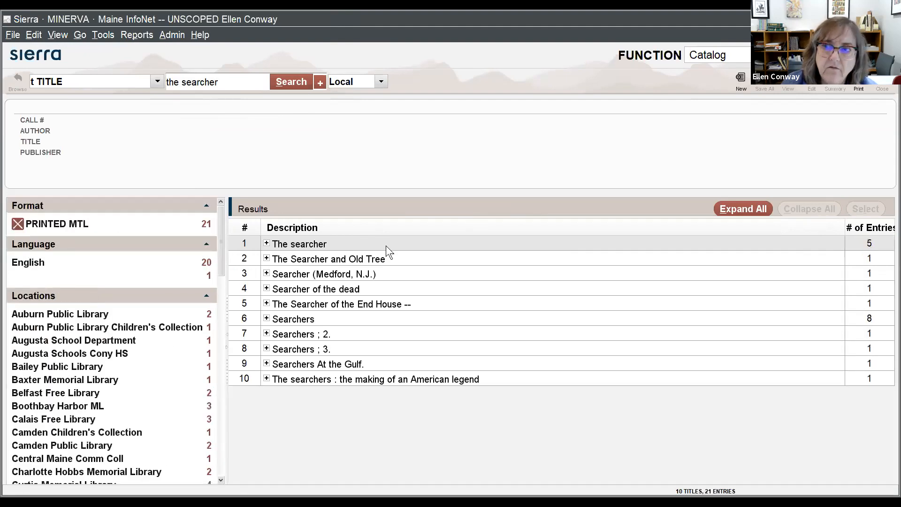
pyautogui.doubleClick(330, 245)
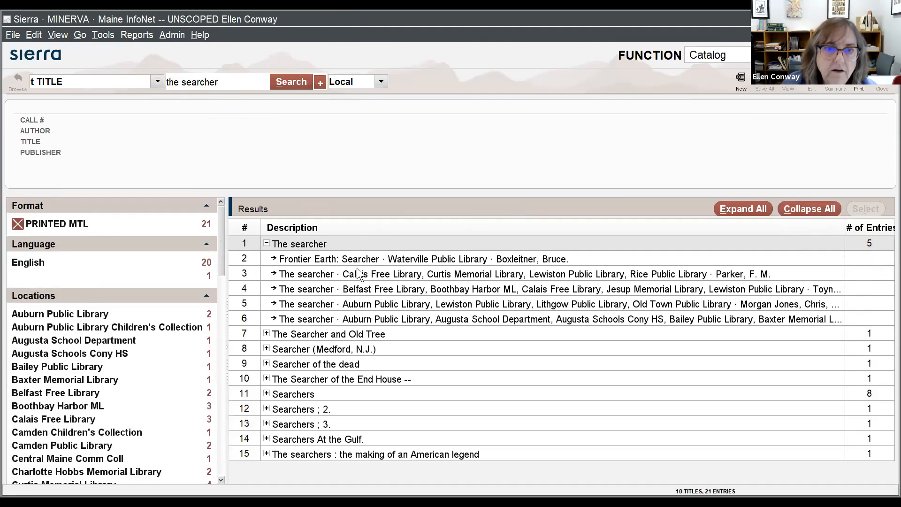
pyautogui.doubleClick(420, 318)
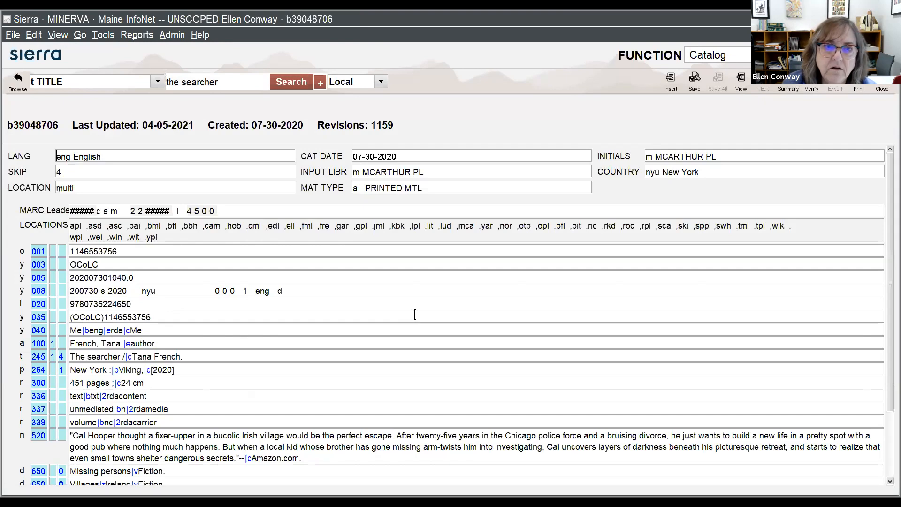
# - Expand the 008 field of the record into its individual labelled elements
pyautogui.click(126, 291)
pyautogui.rightClick(136, 291)
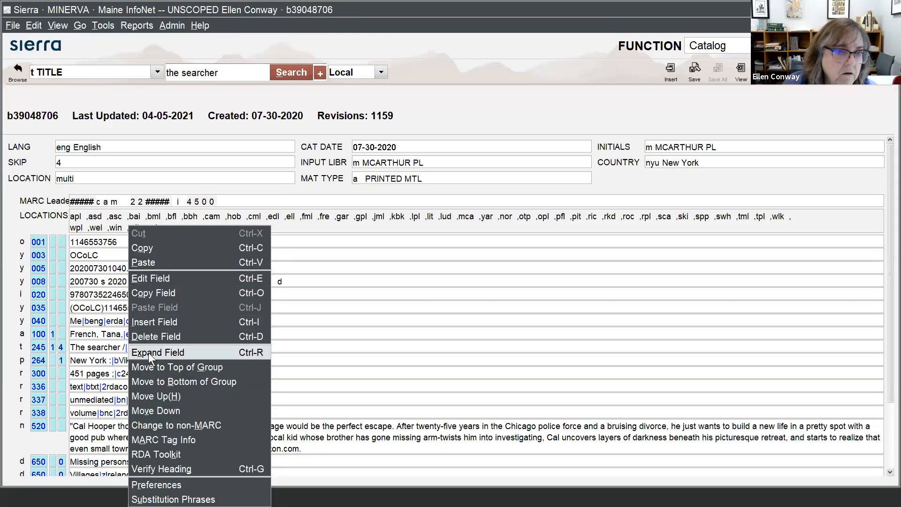
pyautogui.click(149, 353)
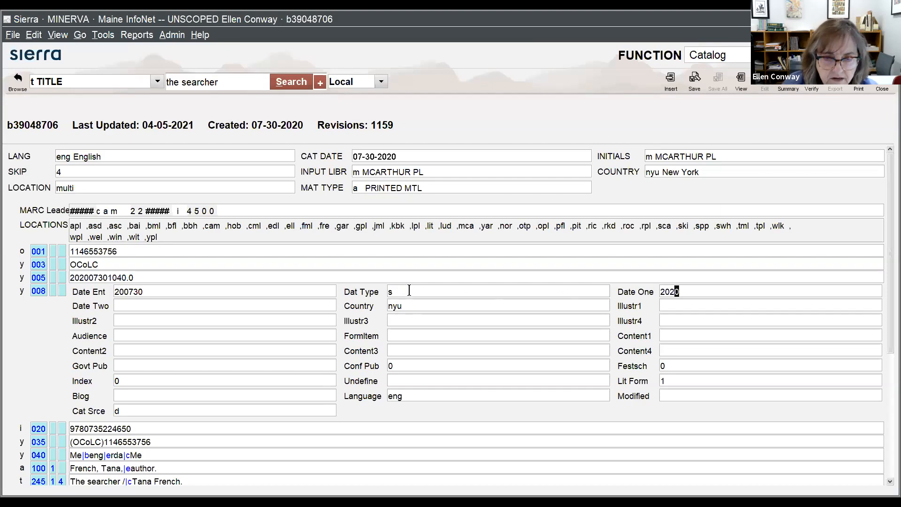
# - Open the code list for the 008 Dat Type element and examine its final options, keeping the list window clear of the fields
pyautogui.click(410, 289)
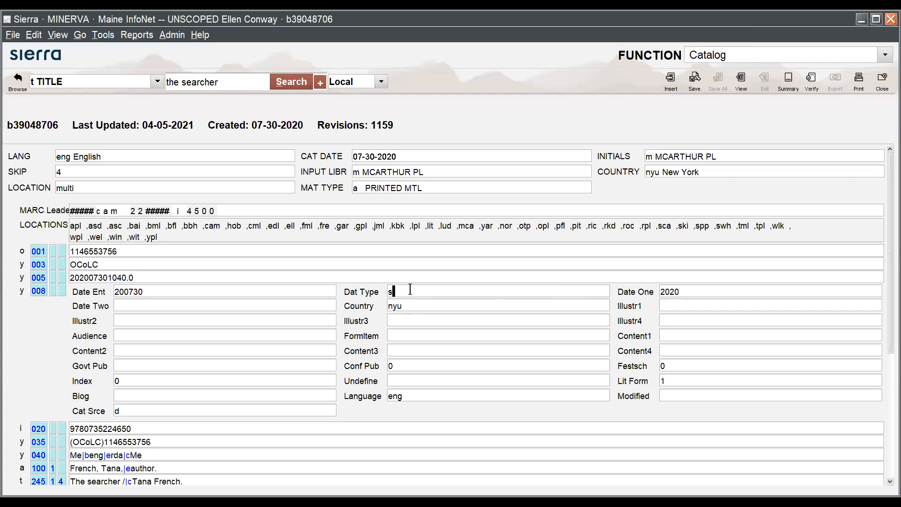
pyautogui.doubleClick(410, 291)
pyautogui.moveTo(682, 302); pyautogui.dragTo(516, 170)
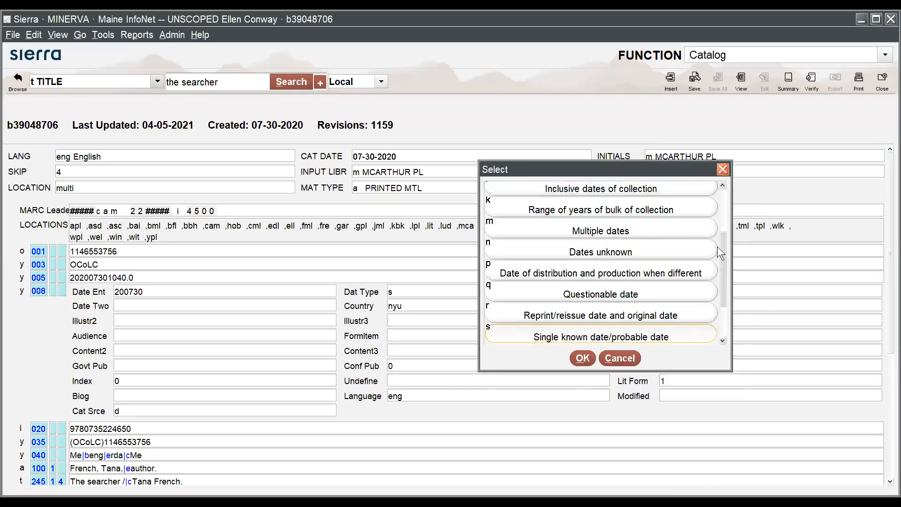
pyautogui.scroll(-1, 649, 249)
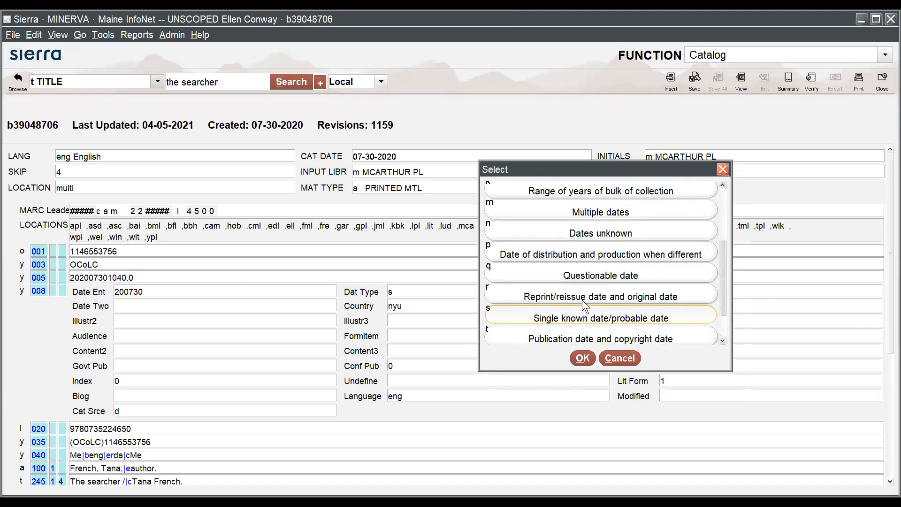
pyautogui.scroll(-3, 600, 277)
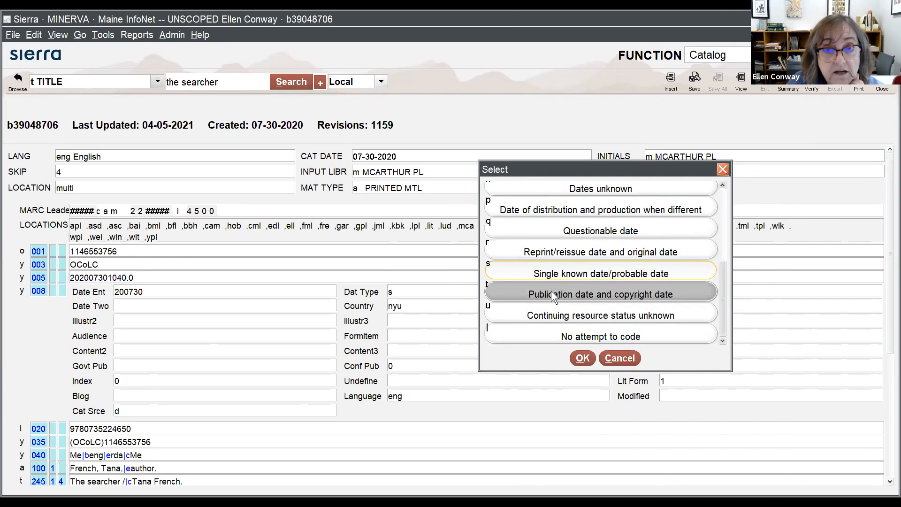
pyautogui.moveTo(555, 166); pyautogui.dragTo(743, 304)
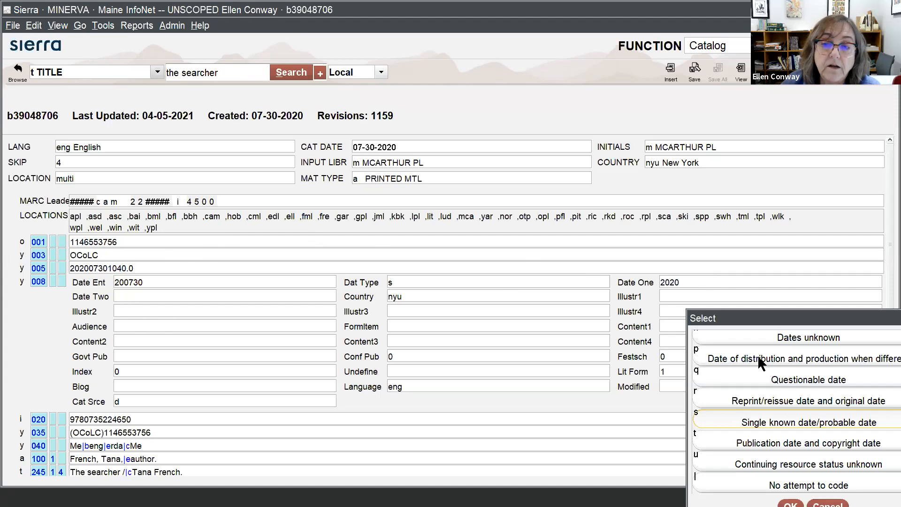
pyautogui.moveTo(765, 316); pyautogui.dragTo(549, 148)
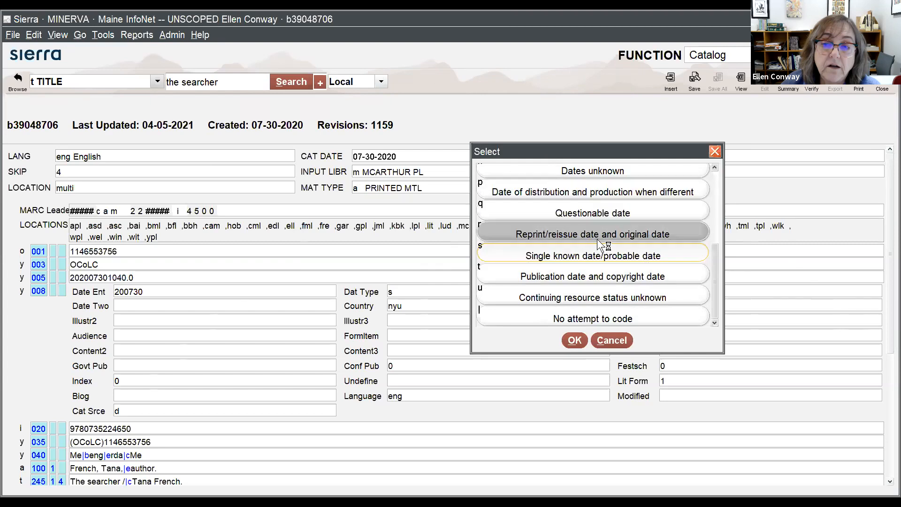
# - Highlight code p, Date of distribution and production when different, review the earlier date type codes, and close the list without applying a choice
pyautogui.scroll(1, 597, 239)
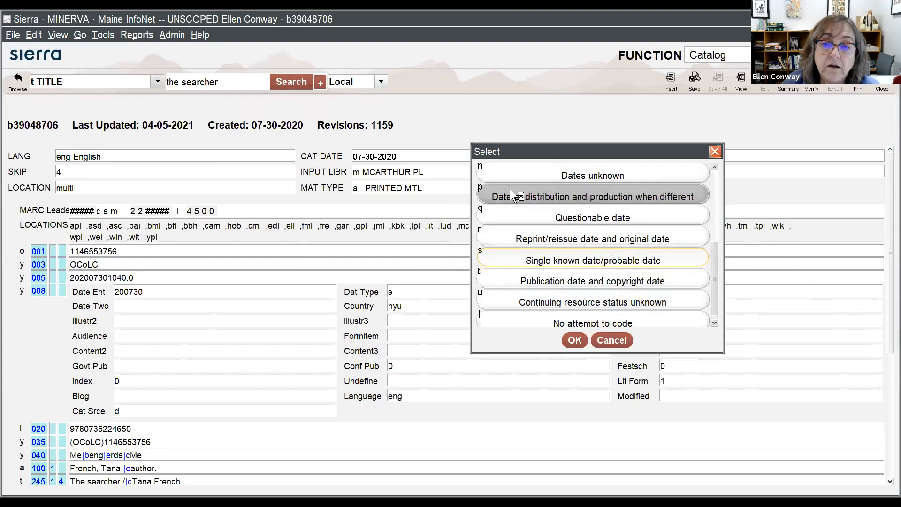
pyautogui.scroll(1, 617, 227)
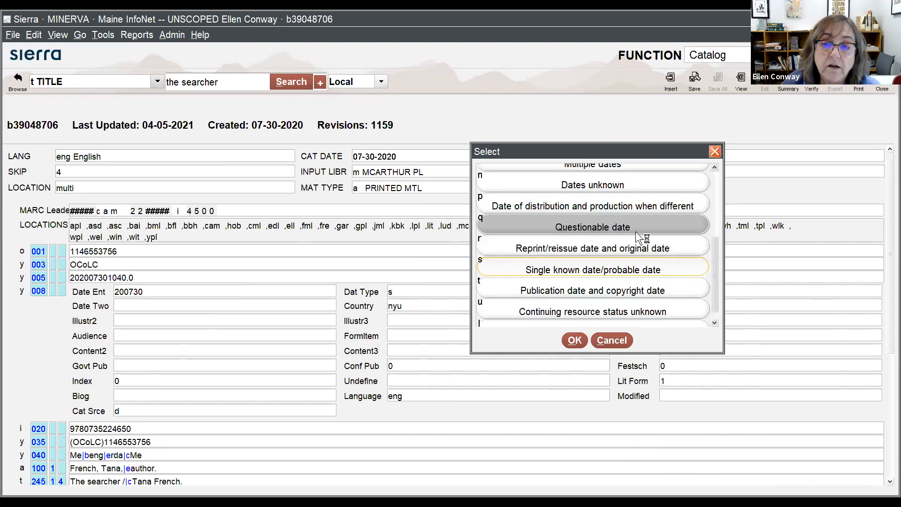
pyautogui.click(483, 200)
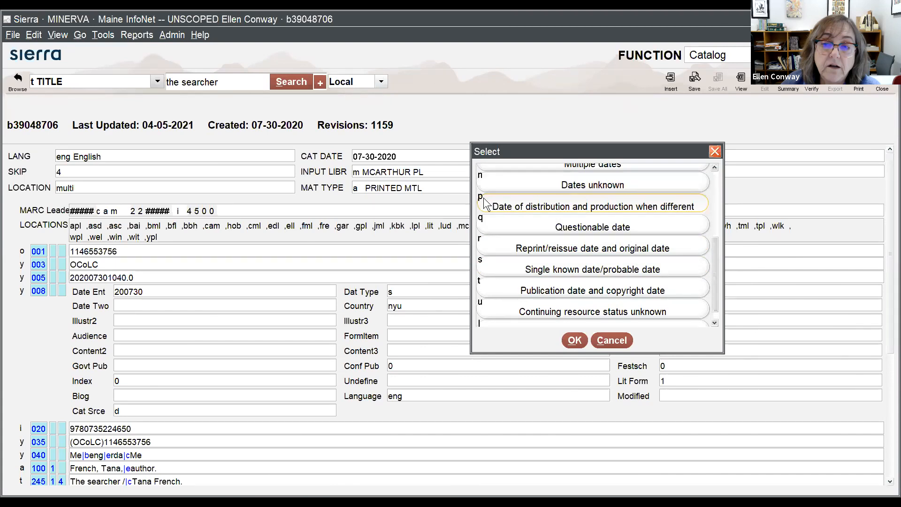
pyautogui.scroll(2, 499, 205)
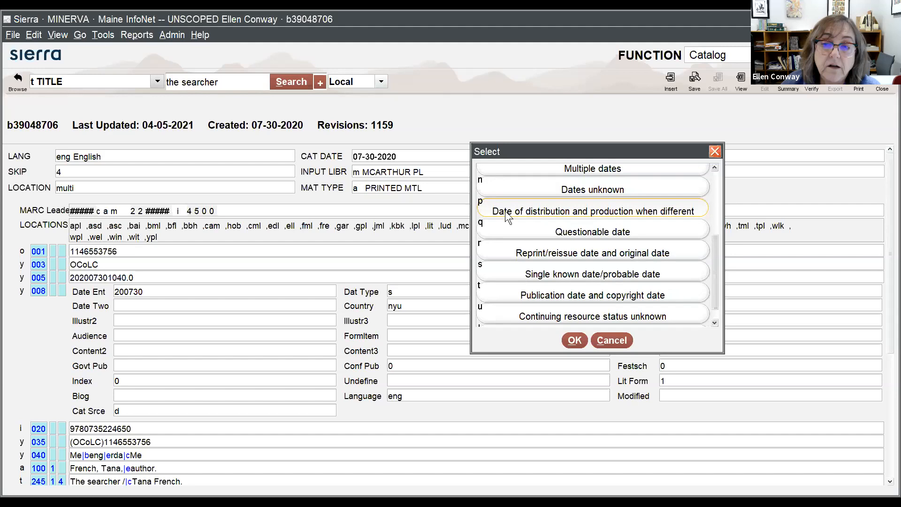
pyautogui.scroll(2, 539, 227)
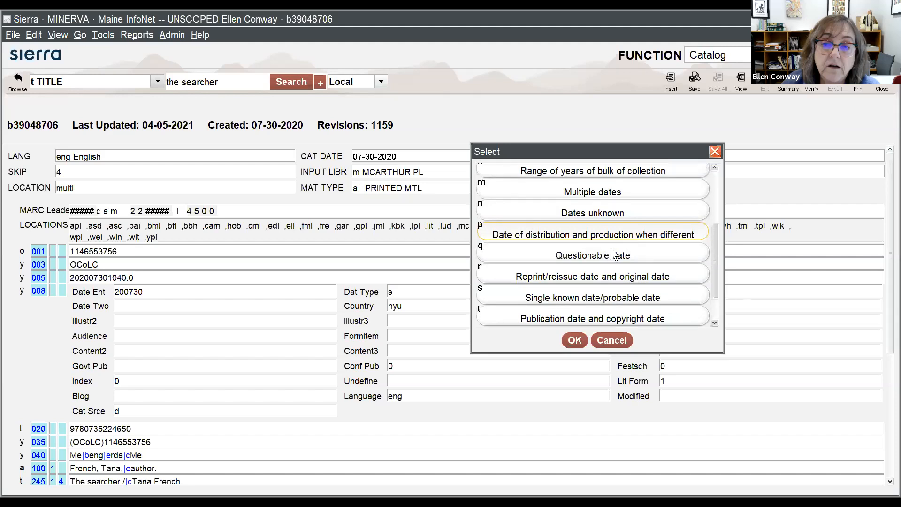
pyautogui.scroll(1, 519, 243)
pyautogui.scroll(3, 519, 243)
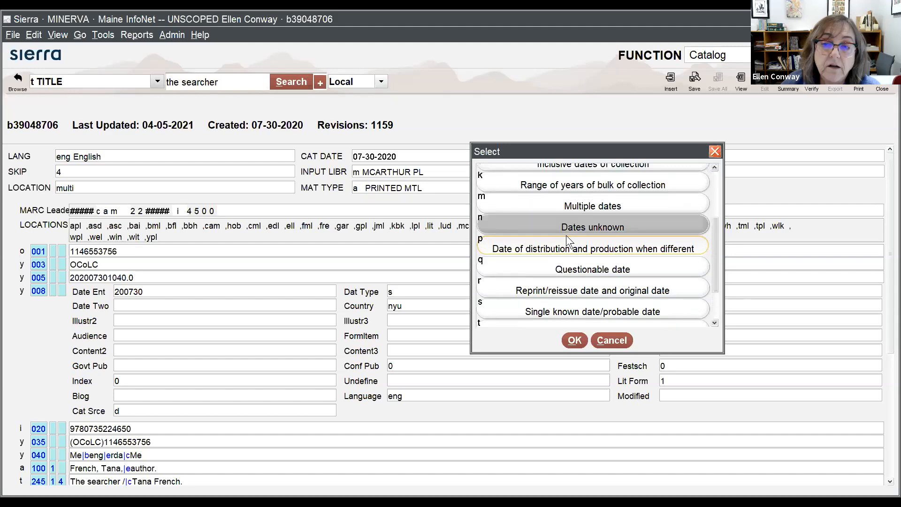
pyautogui.scroll(1, 569, 247)
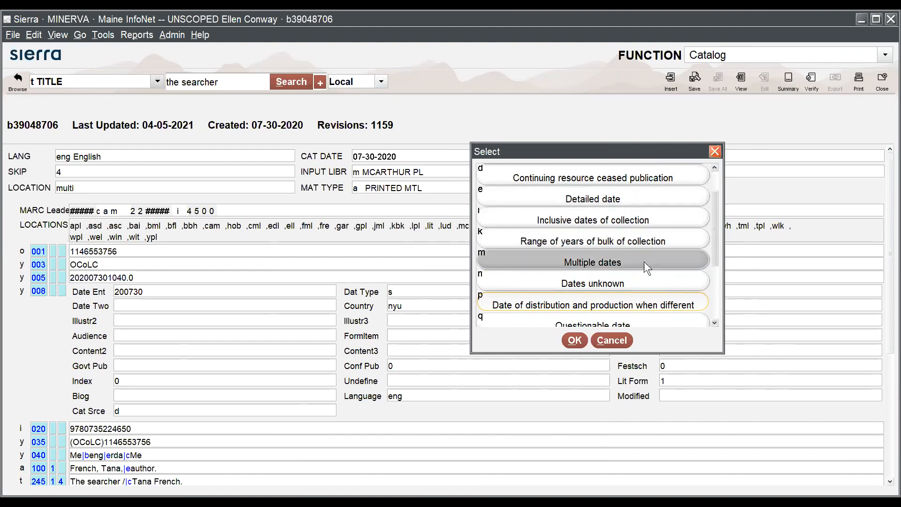
pyautogui.scroll(-1, 644, 262)
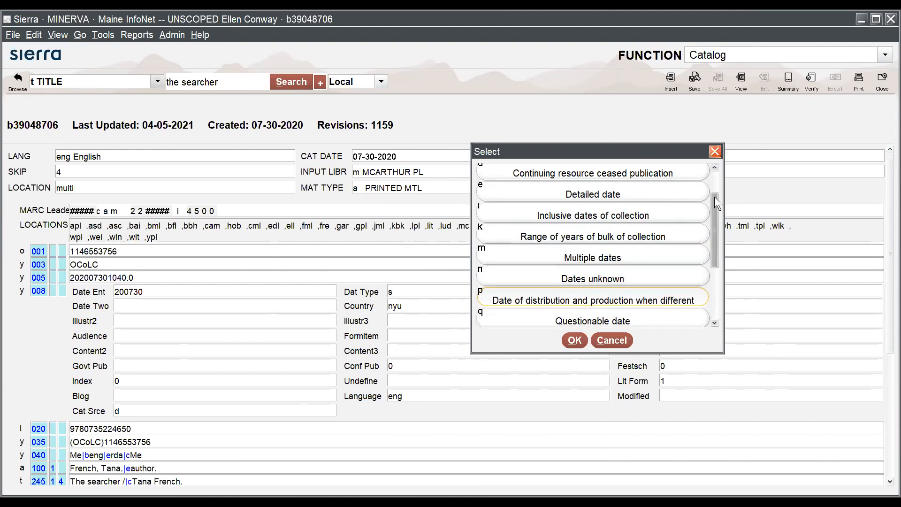
pyautogui.moveTo(717, 199); pyautogui.dragTo(711, 231)
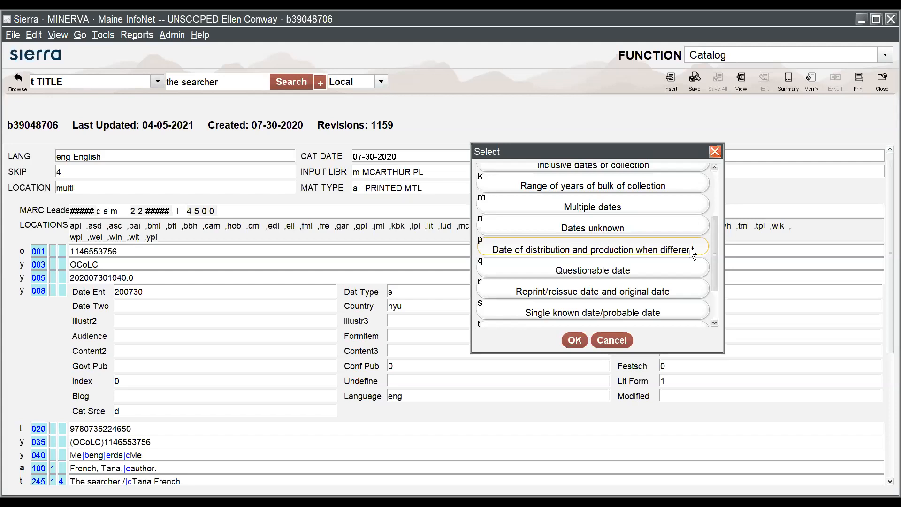
pyautogui.click(715, 151)
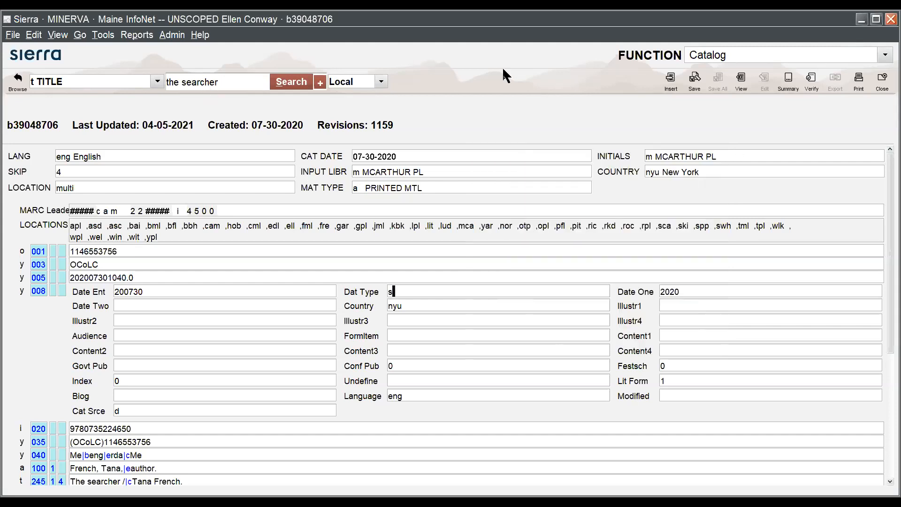